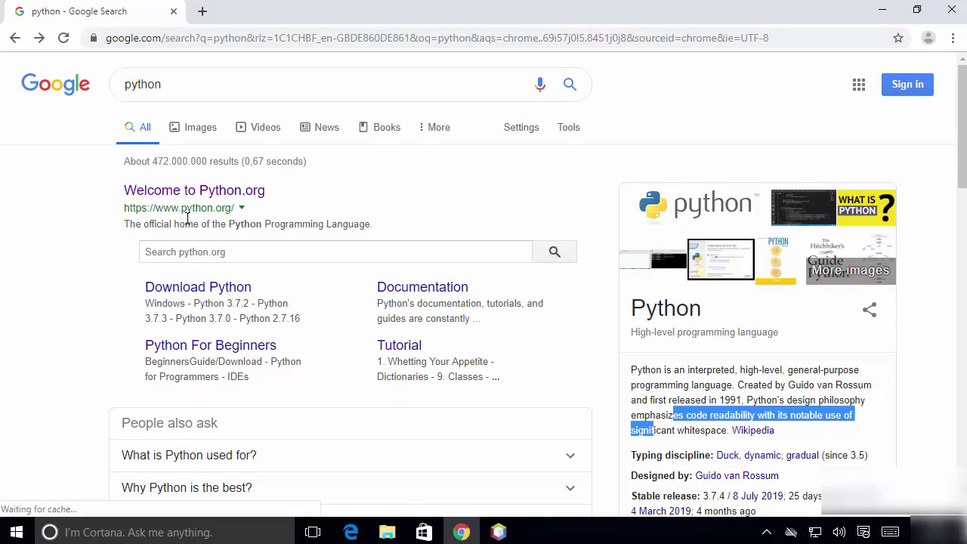
Open the official Python.org site from the search results and go to the latest Python 3.7.4 release page.
click(225, 198)
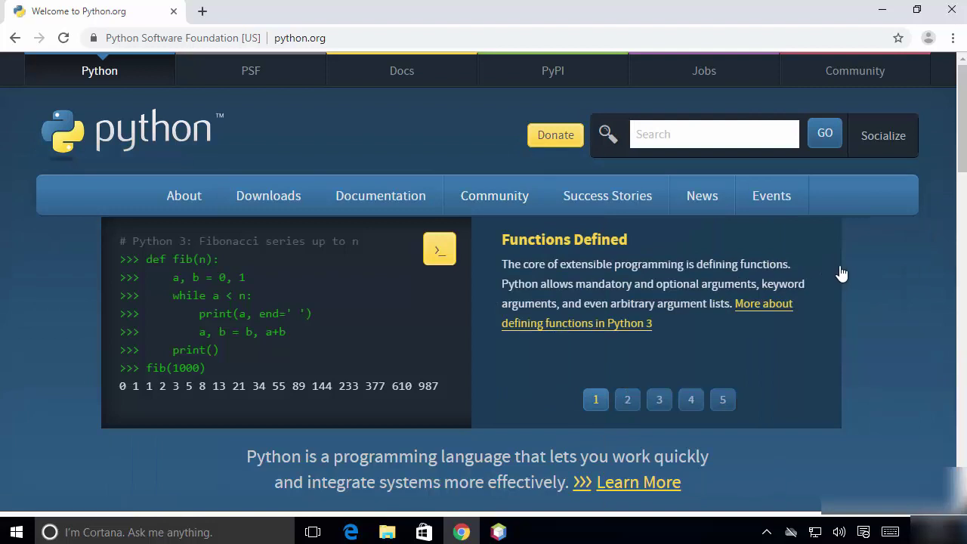
scroll(833, 276, down, 3)
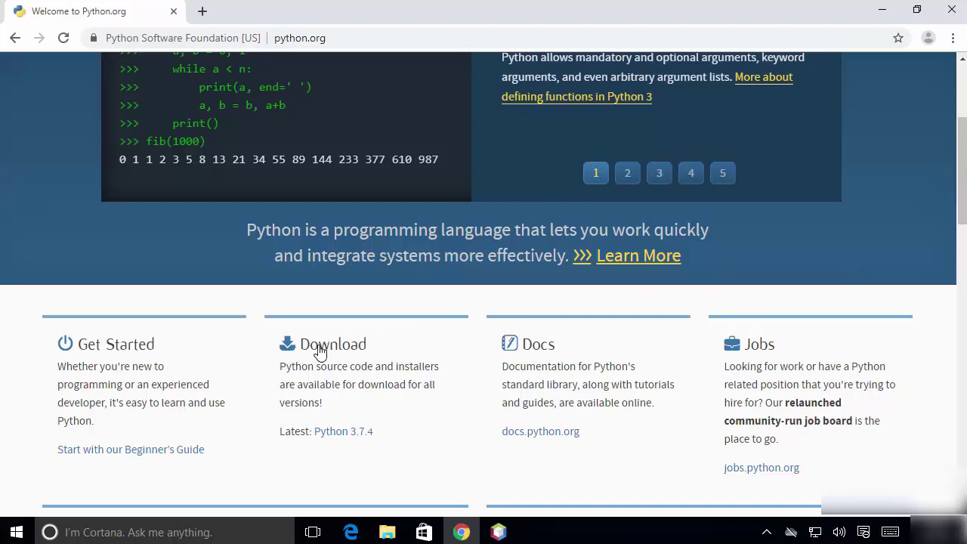
click(340, 438)
Download the Windows x86-64 executable installer from the release files and run python-3.7.4-amd64.exe.
scroll(264, 275, down, 1)
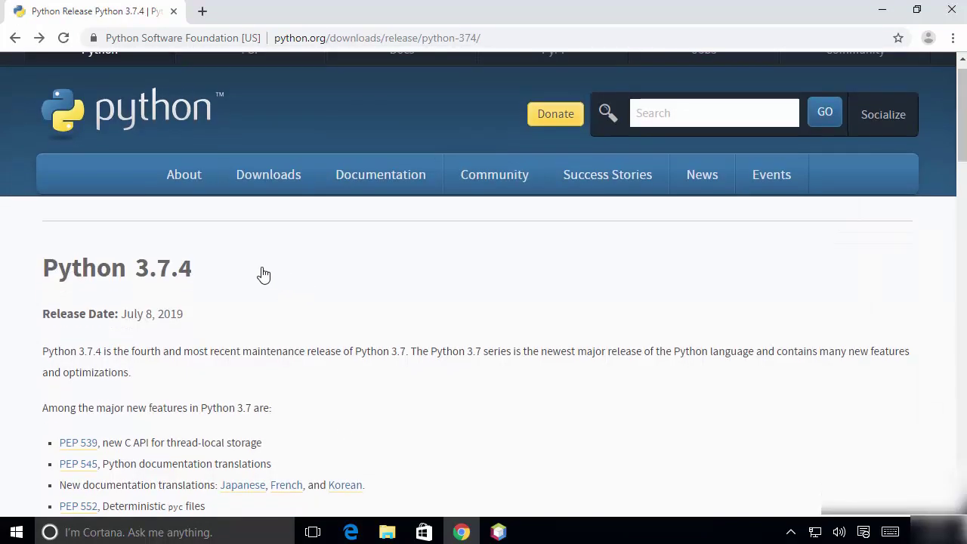
scroll(263, 275, down, 15)
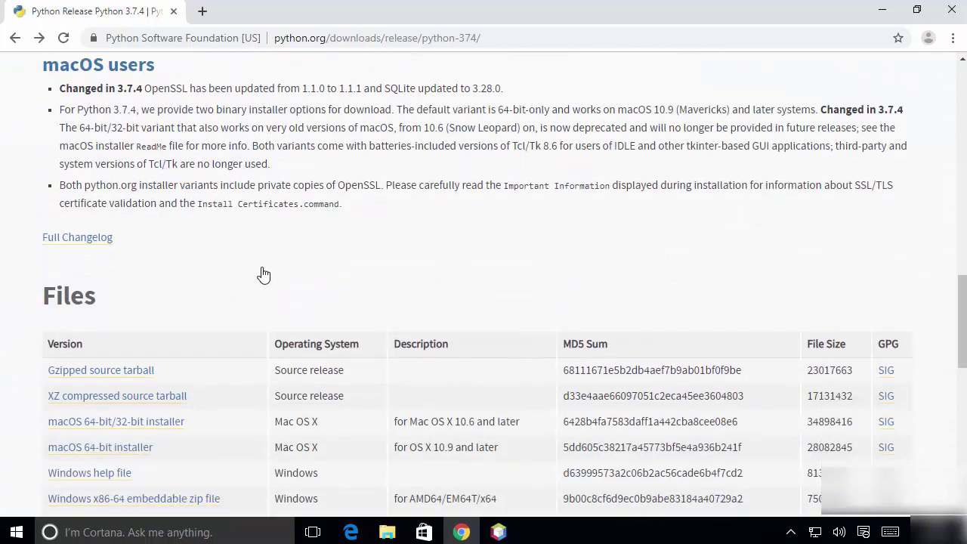
scroll(98, 269, down, 1)
scroll(194, 287, down, 2)
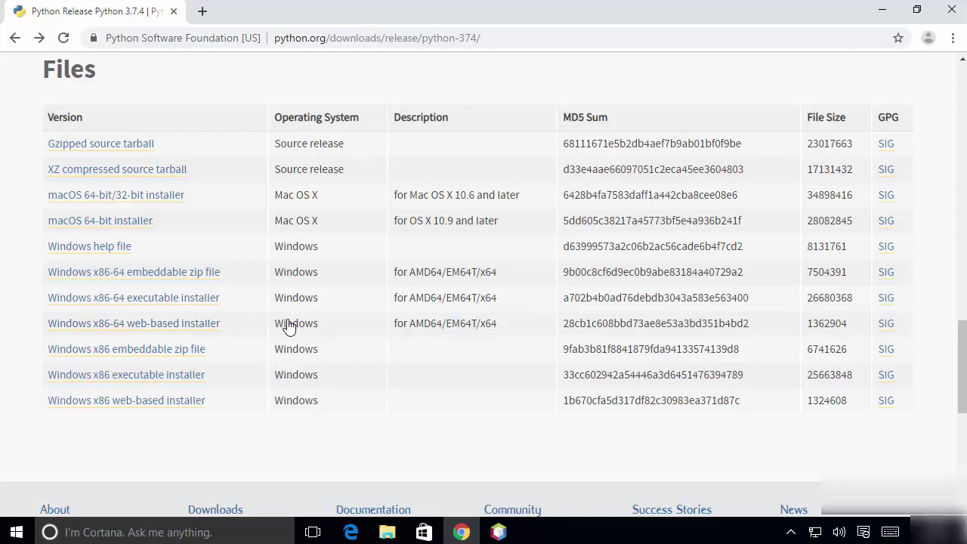
click(133, 302)
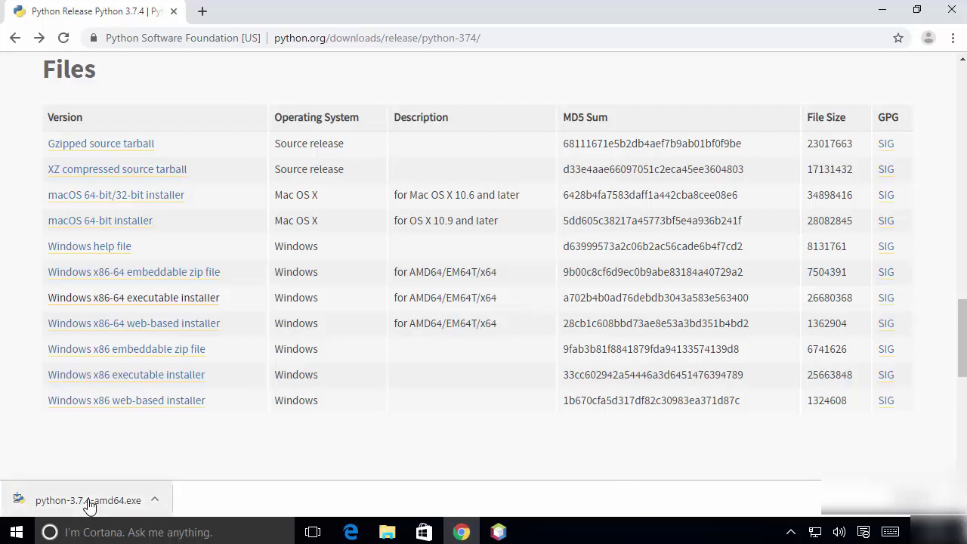
click(89, 499)
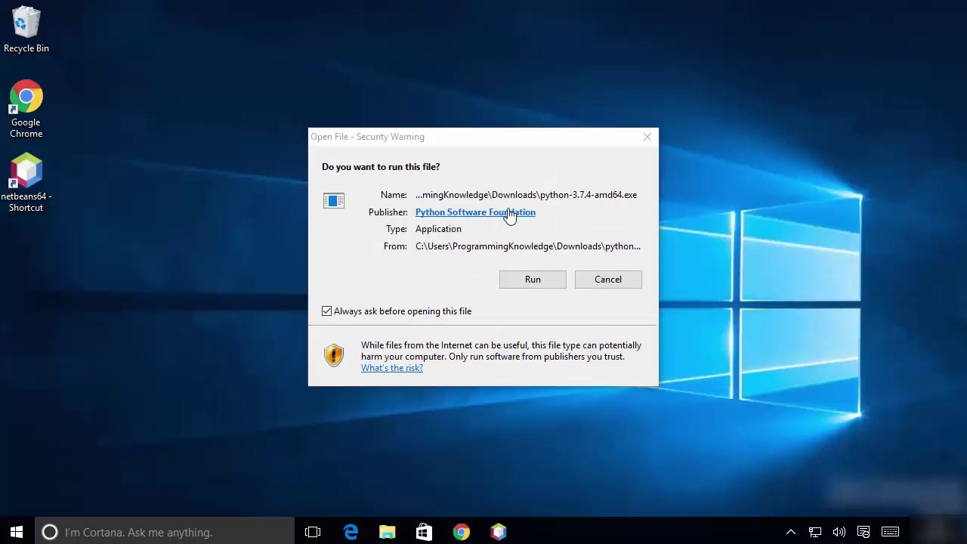
click(521, 281)
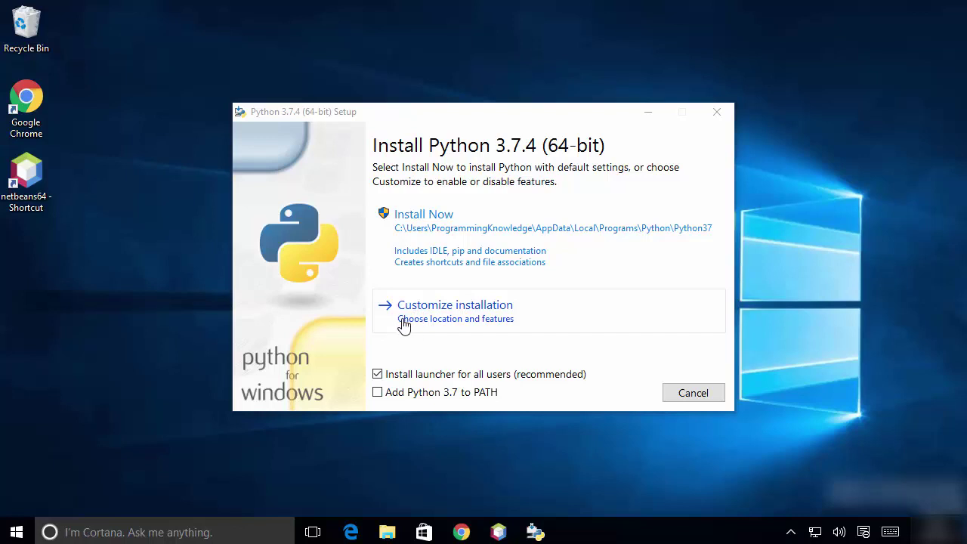
Enable adding Python 3.7 to PATH and proceed with a customized installation, keeping all the optional features.
click(378, 393)
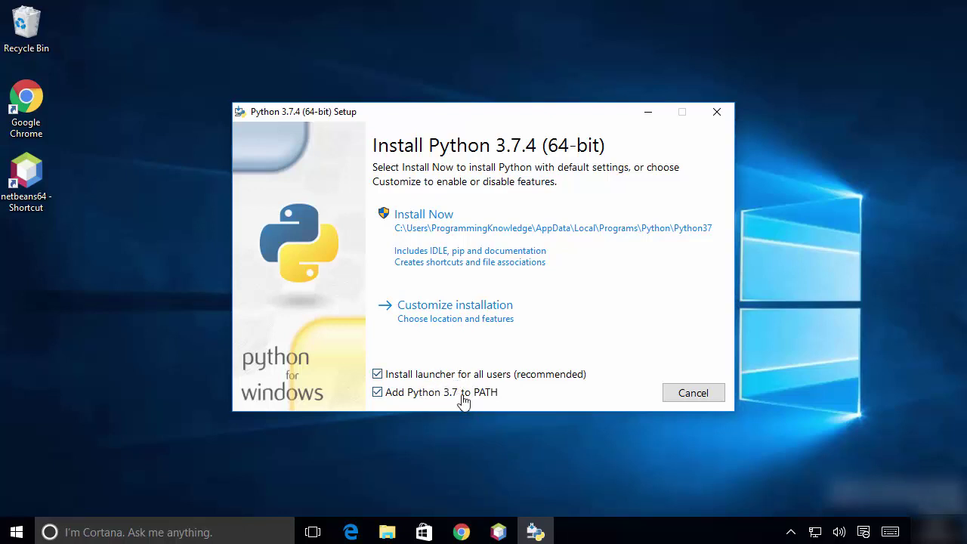
click(449, 319)
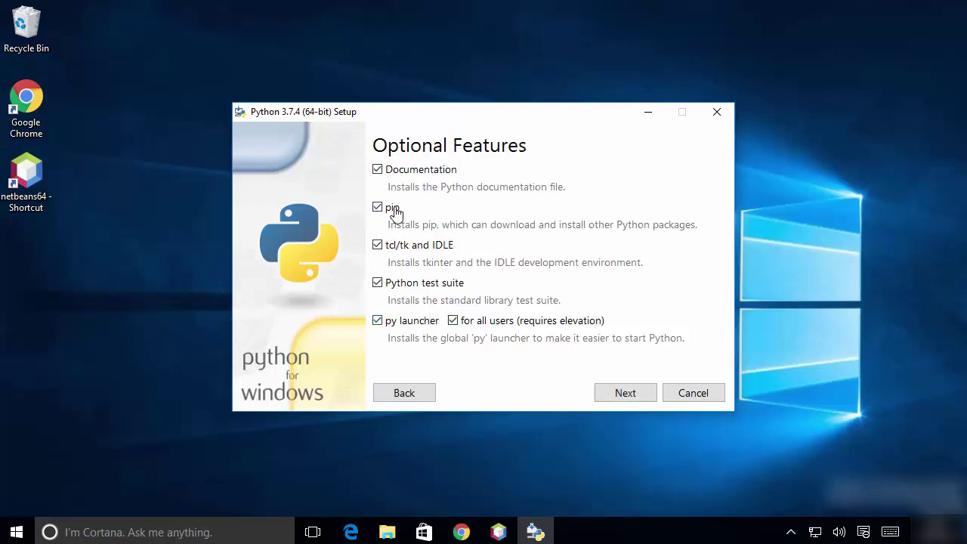
click(605, 394)
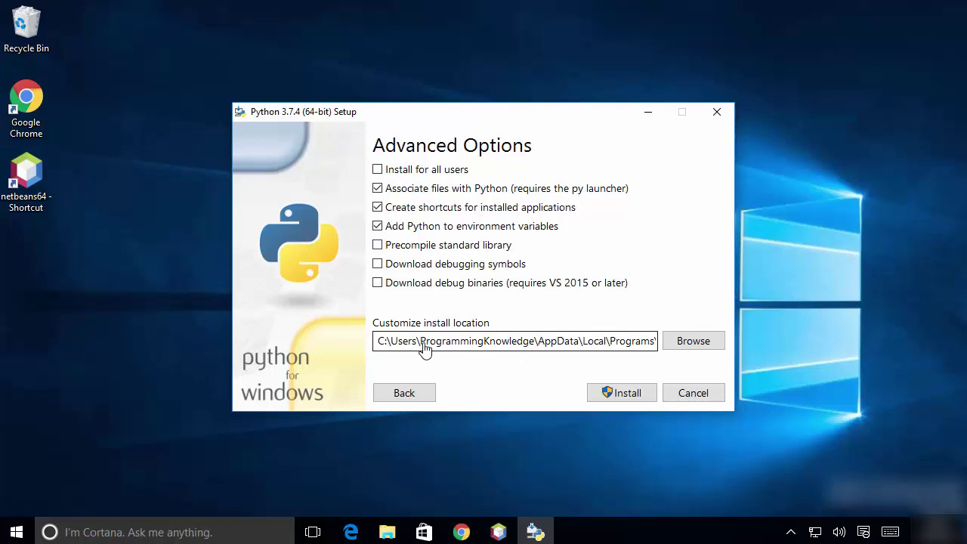
Set the custom install location to C:\Python\Python37.
drag(398, 344, 641, 347)
click(591, 348)
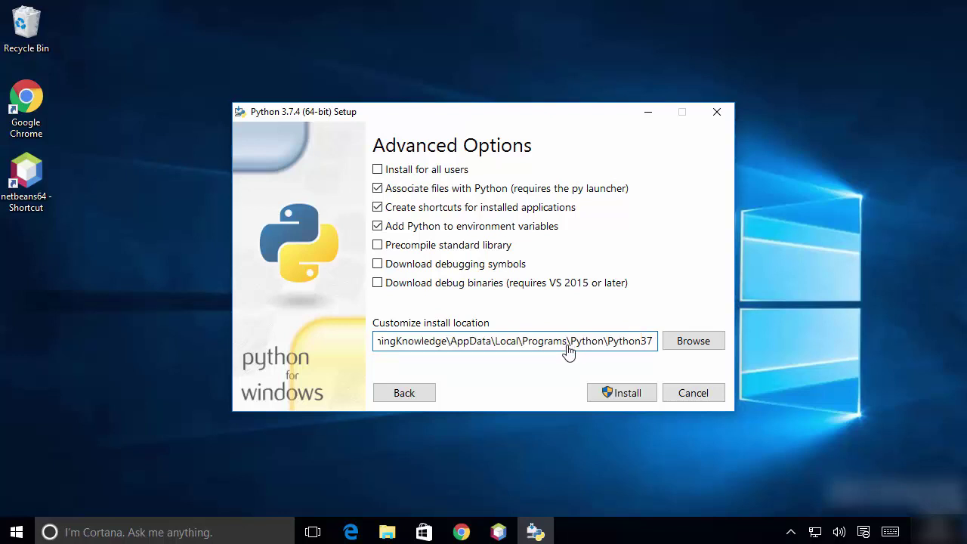
drag(568, 349, 396, 345)
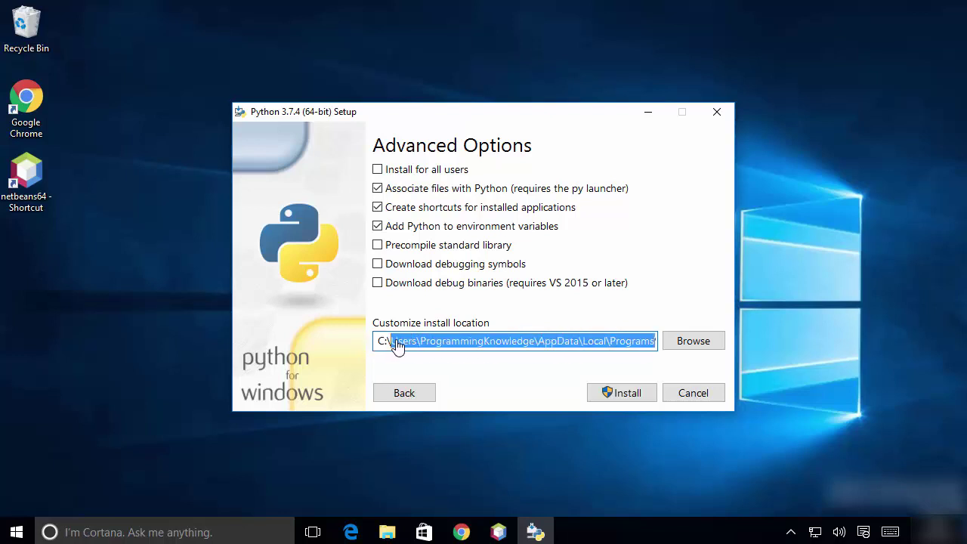
key(BackSpace)
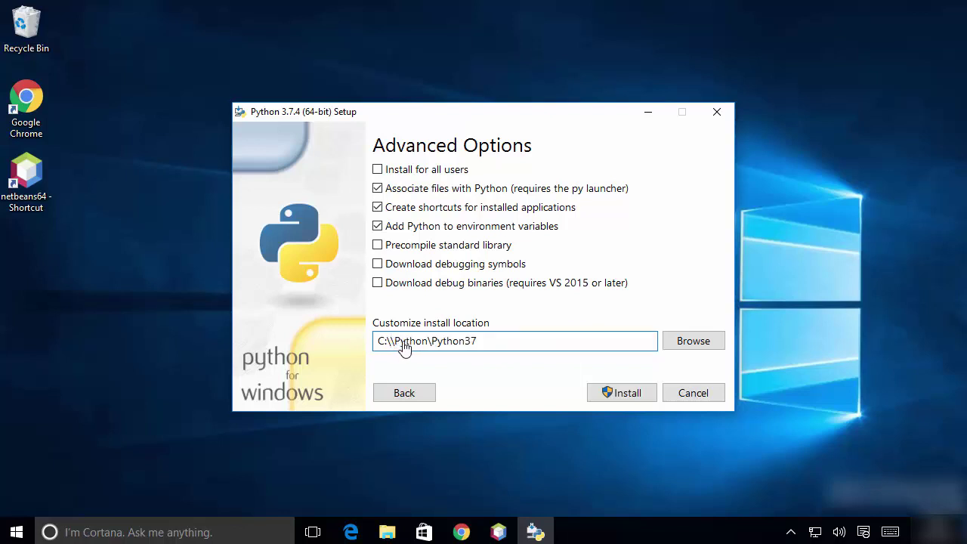
key(BackSpace)
click(413, 341)
drag(426, 344, 391, 340)
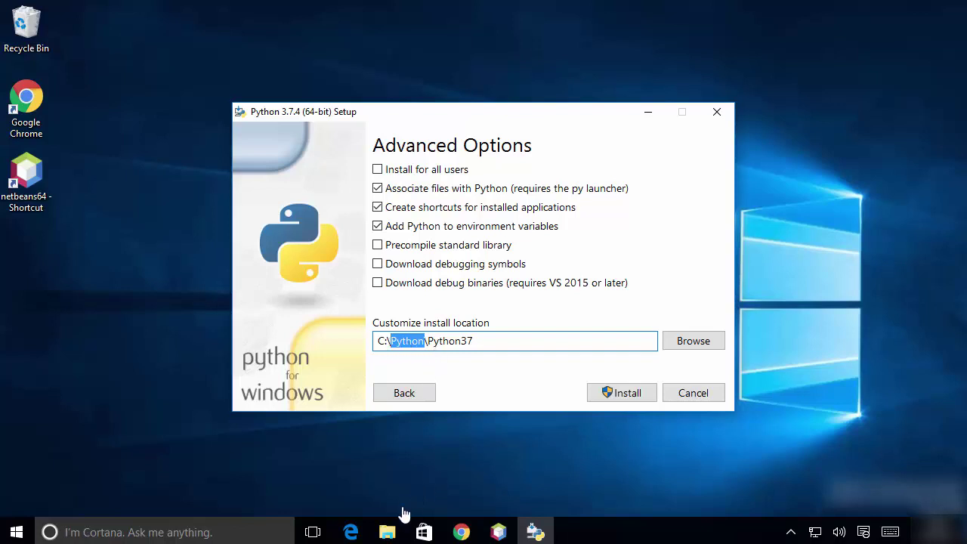
Switch to File Explorer and create a folder named Python directly on the Local Disk (C:) drive.
click(397, 535)
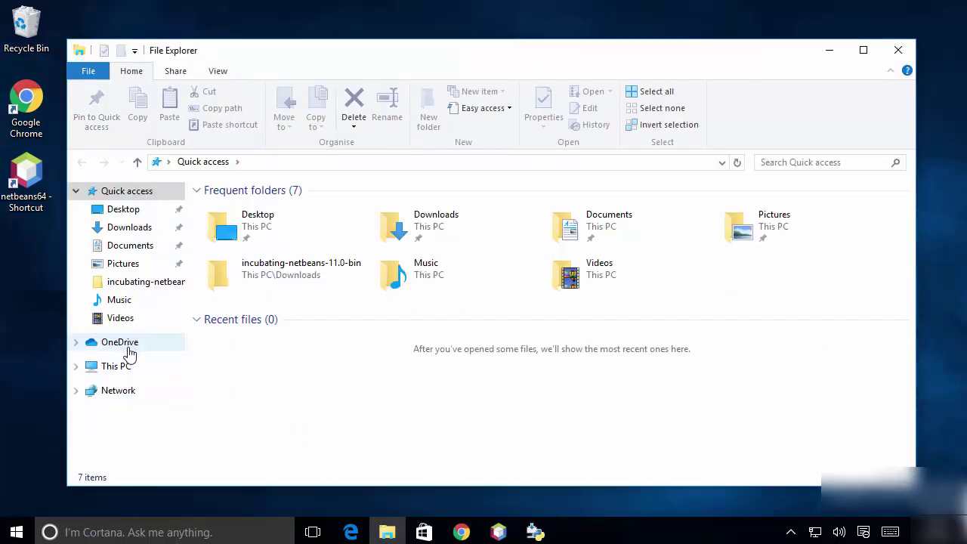
click(116, 365)
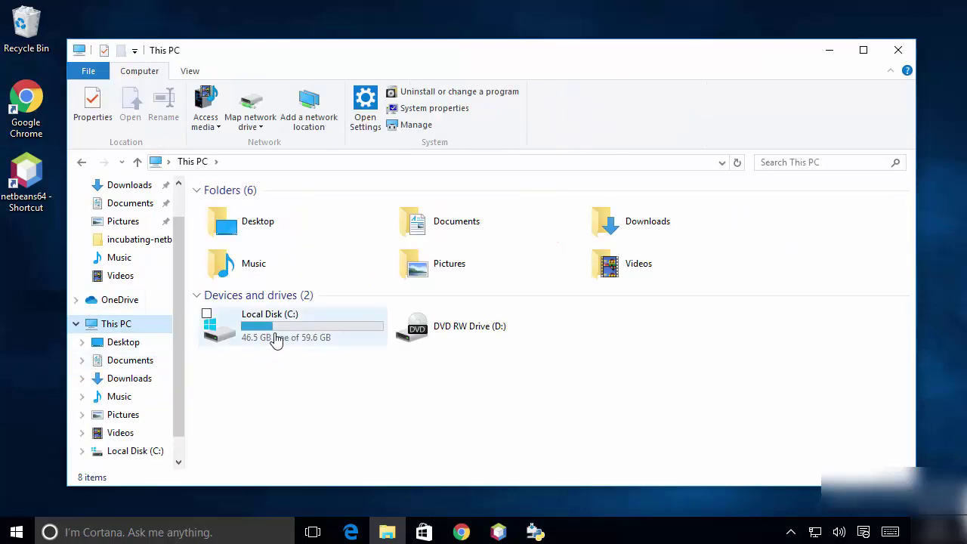
double_click(271, 339)
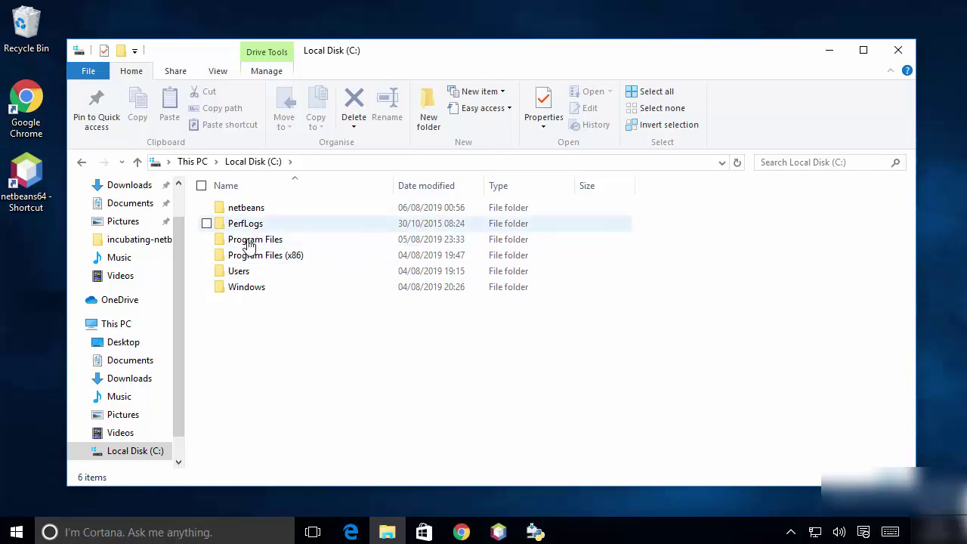
right_click(255, 334)
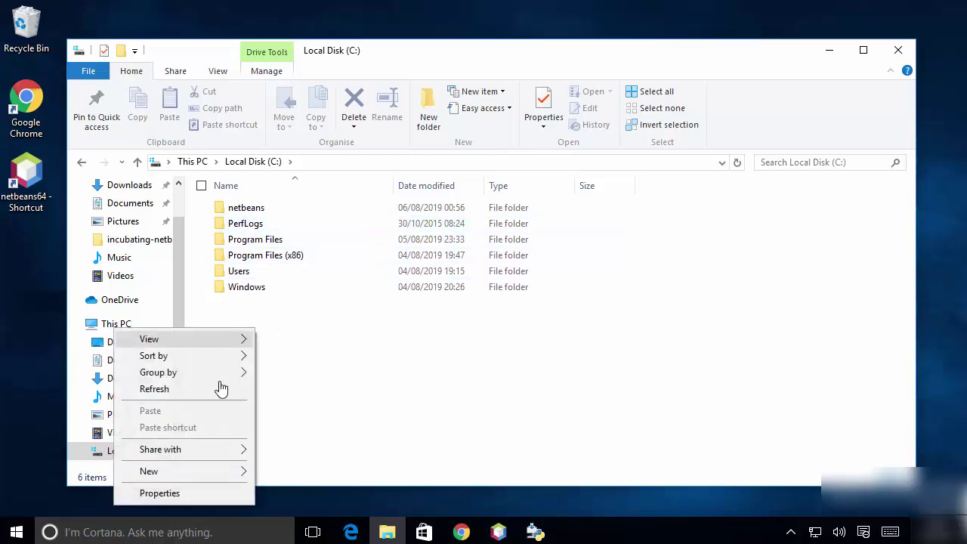
mouse_move(225, 470)
click(89, 477)
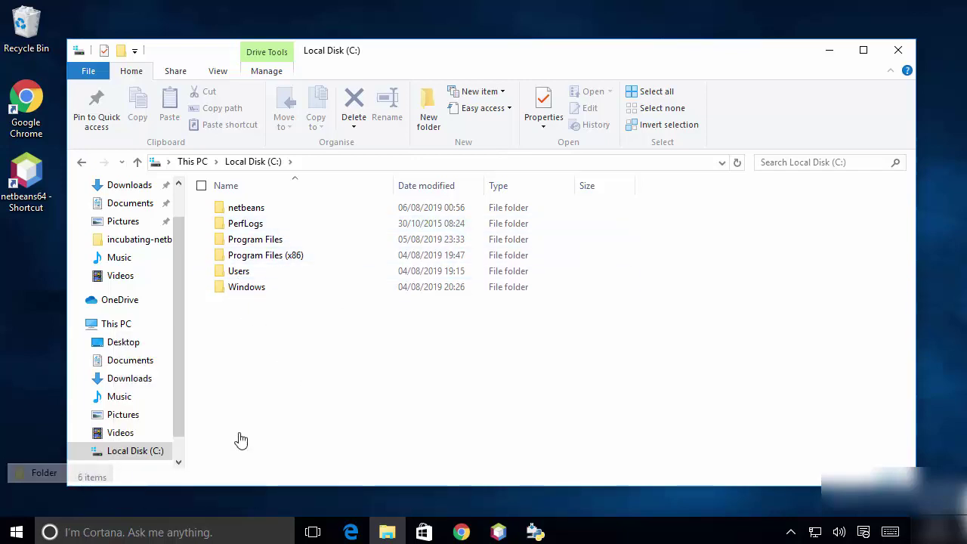
text(Python)
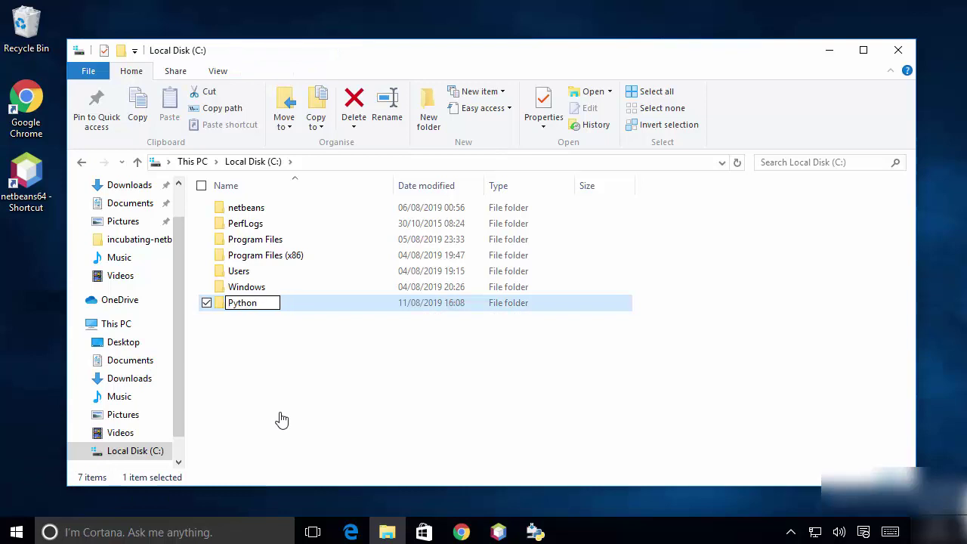
key(Return)
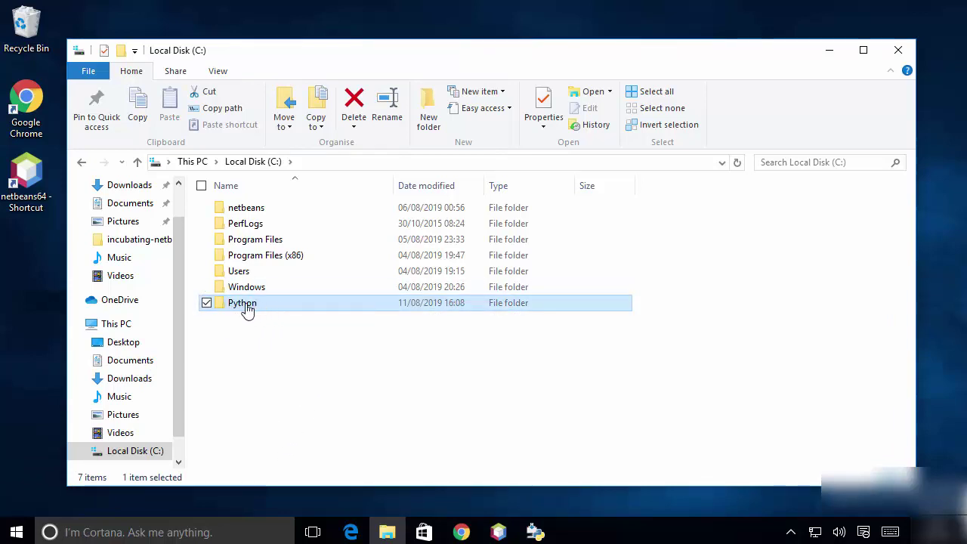
click(828, 50)
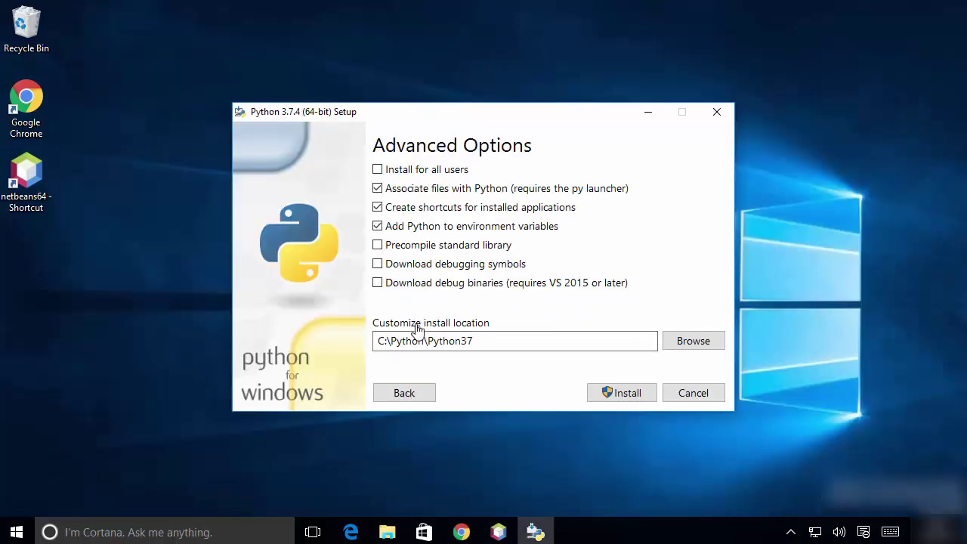
Install Python into C:\Python\Python37, allow the app to make changes to the PC, and close the finished setup.
drag(375, 341, 483, 341)
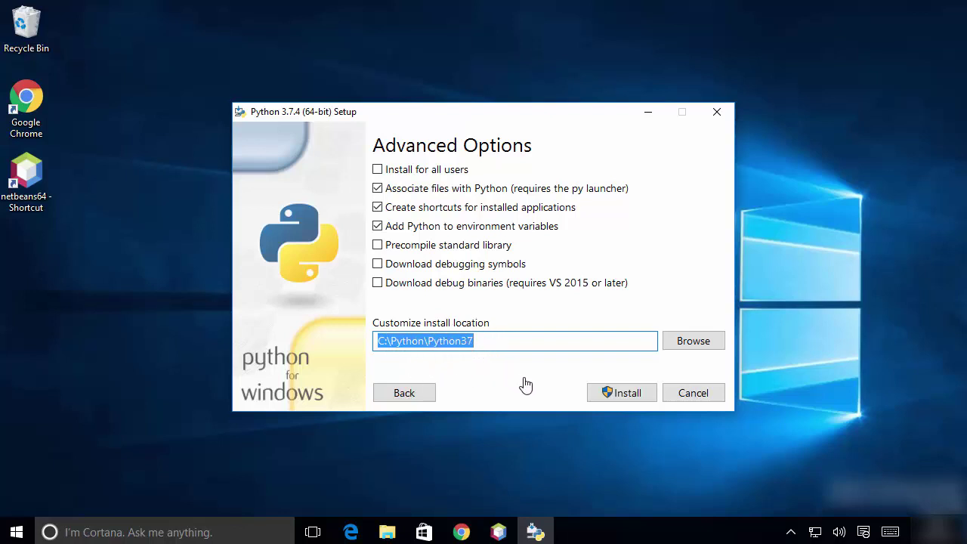
click(603, 395)
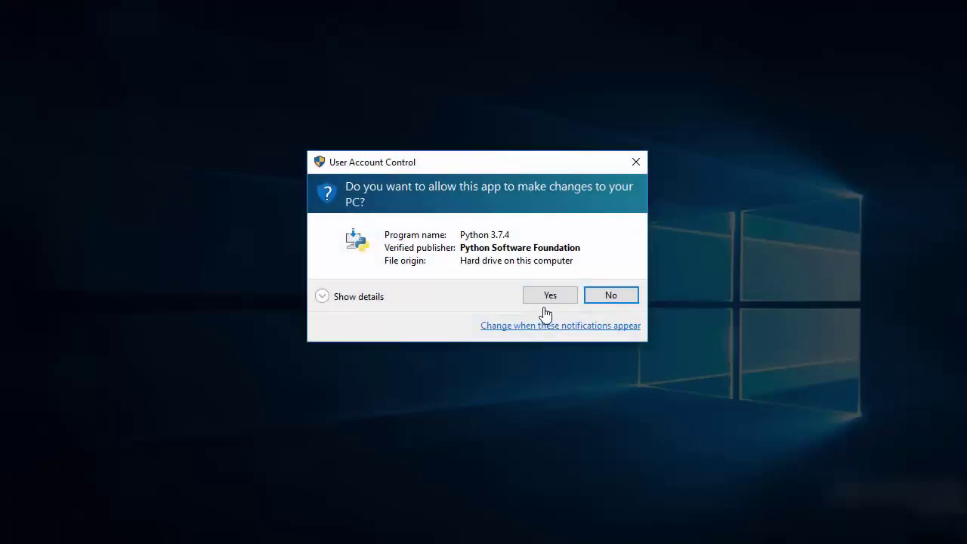
click(541, 299)
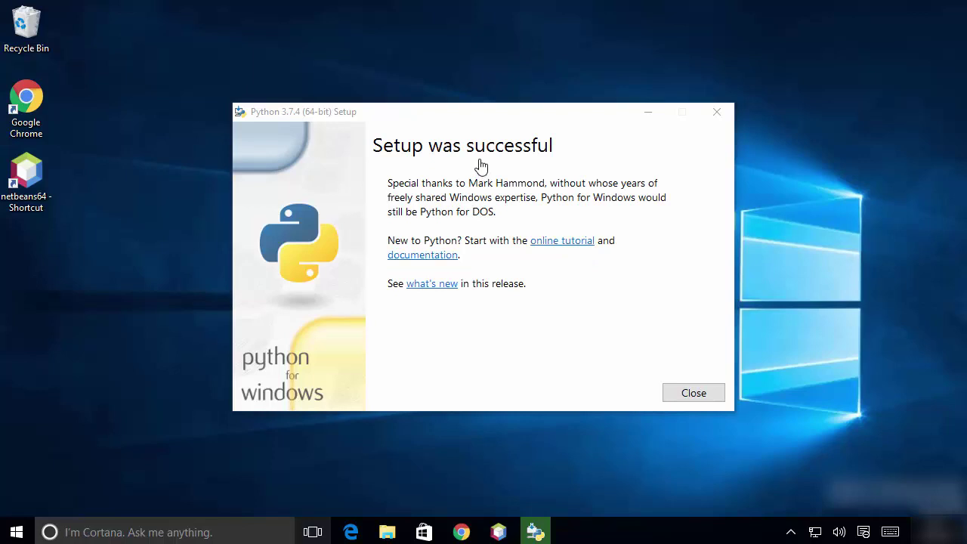
click(694, 394)
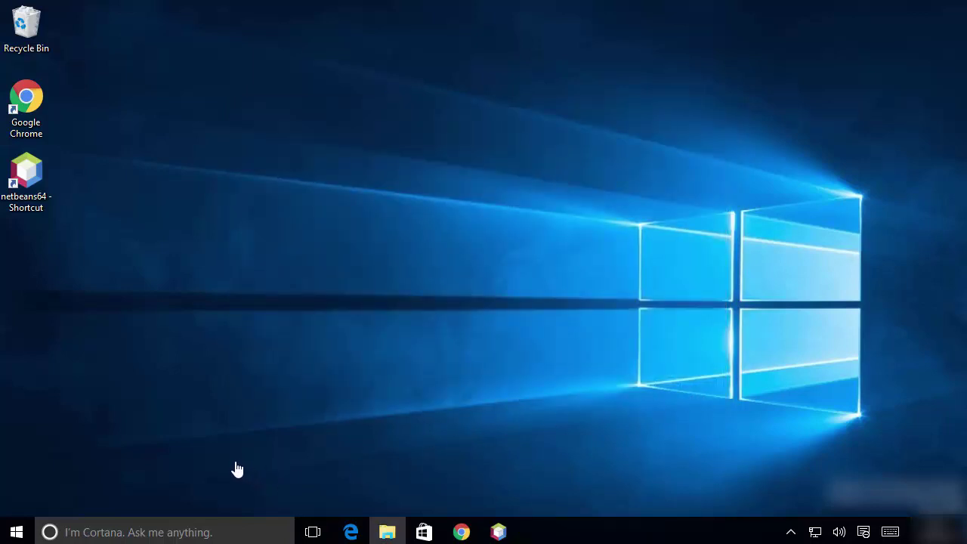
Launch IDLE (Python 3.7 64-bit) from the recently added apps.
click(17, 531)
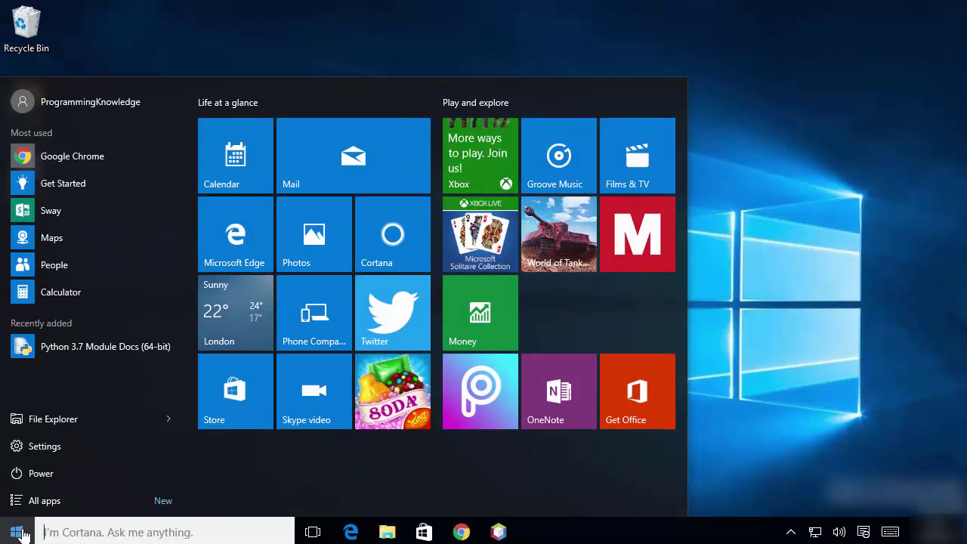
click(54, 503)
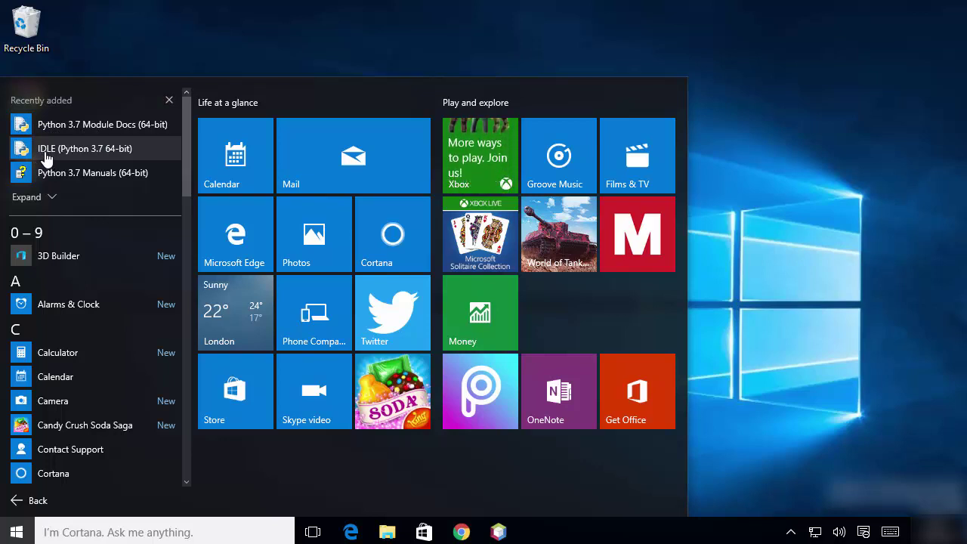
click(60, 196)
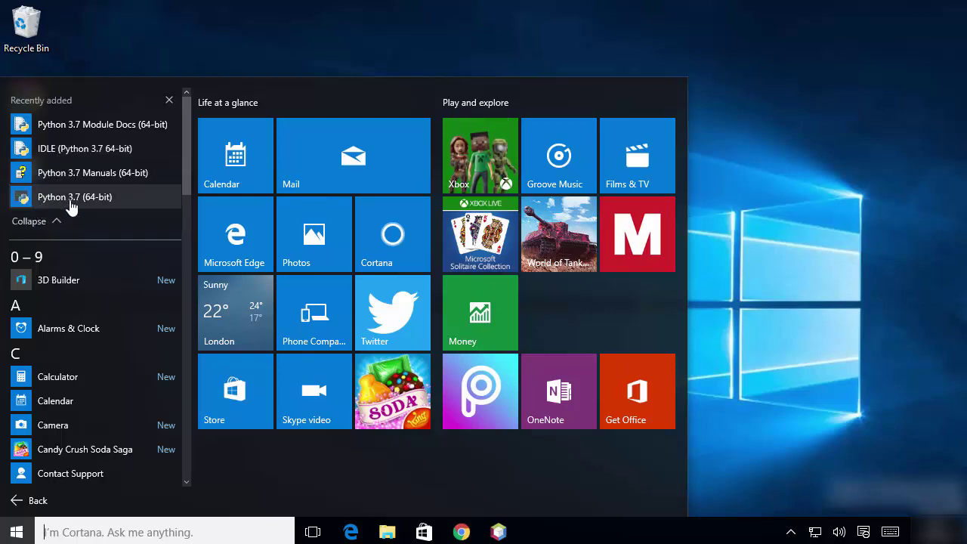
click(58, 156)
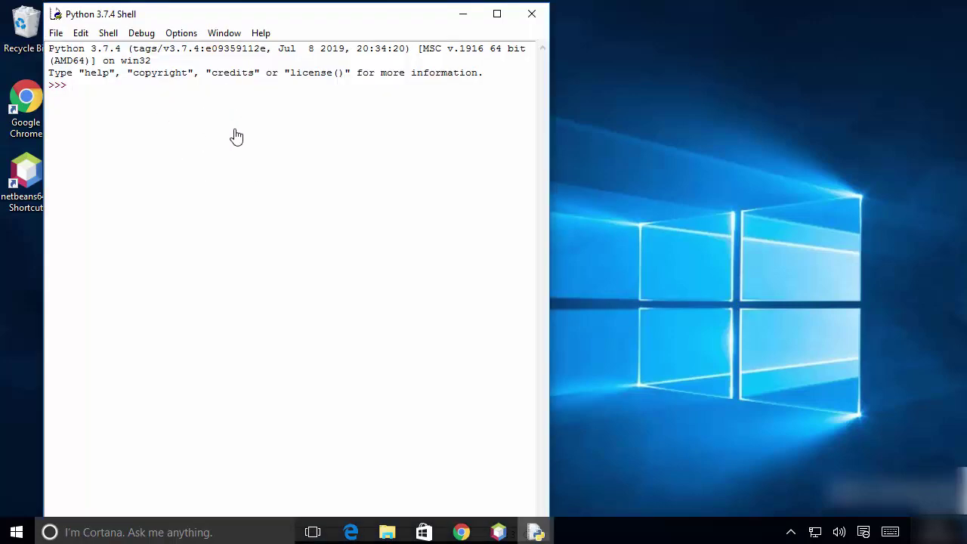
Set the IDLE shell and editor font size to 16 and apply the settings.
click(181, 36)
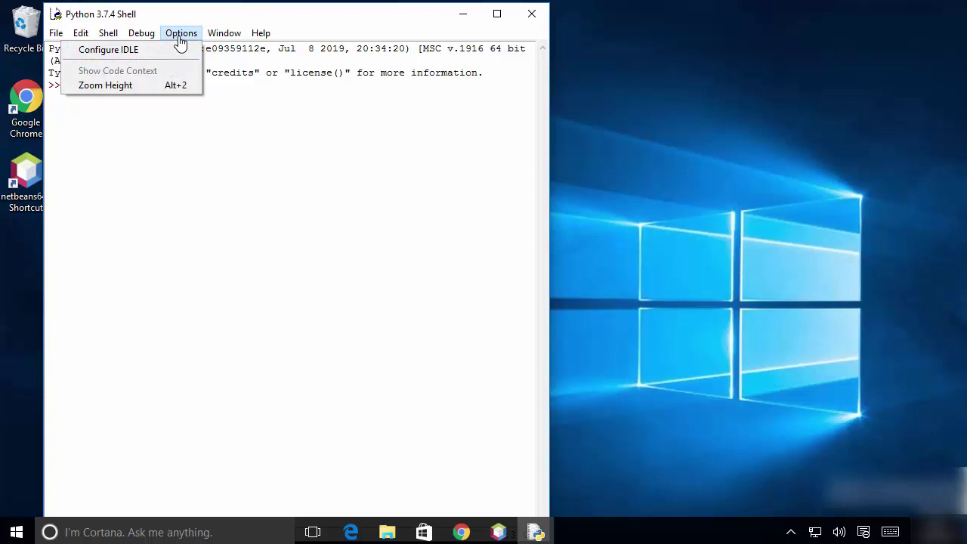
click(108, 54)
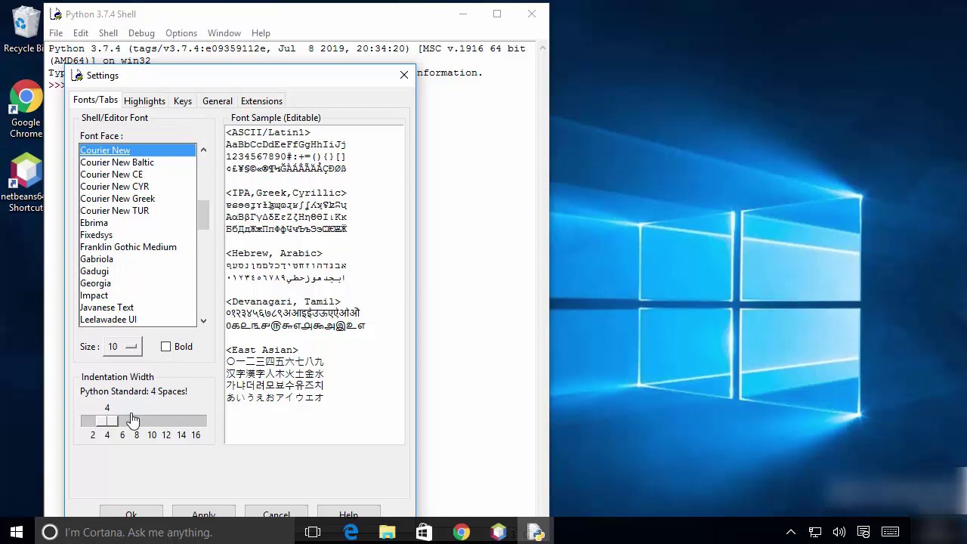
click(125, 350)
click(124, 351)
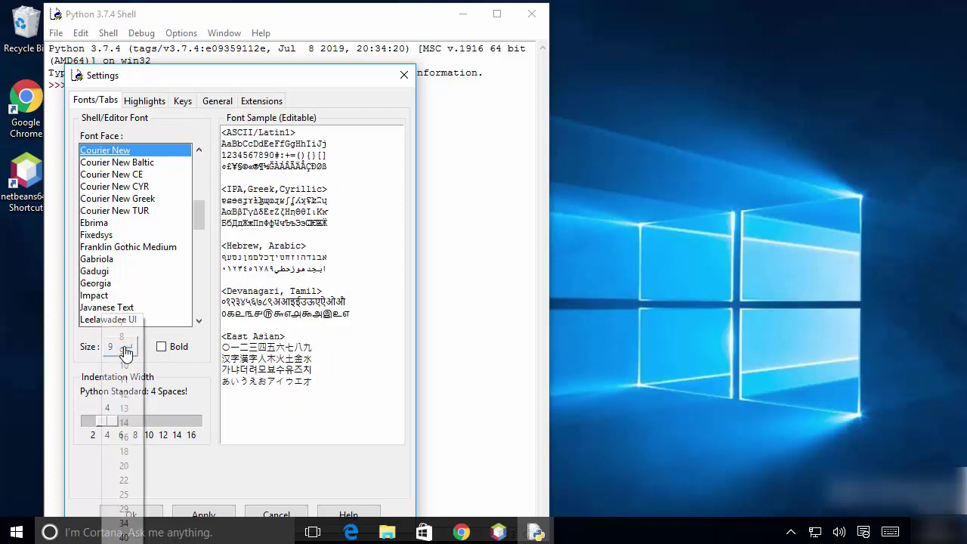
click(124, 436)
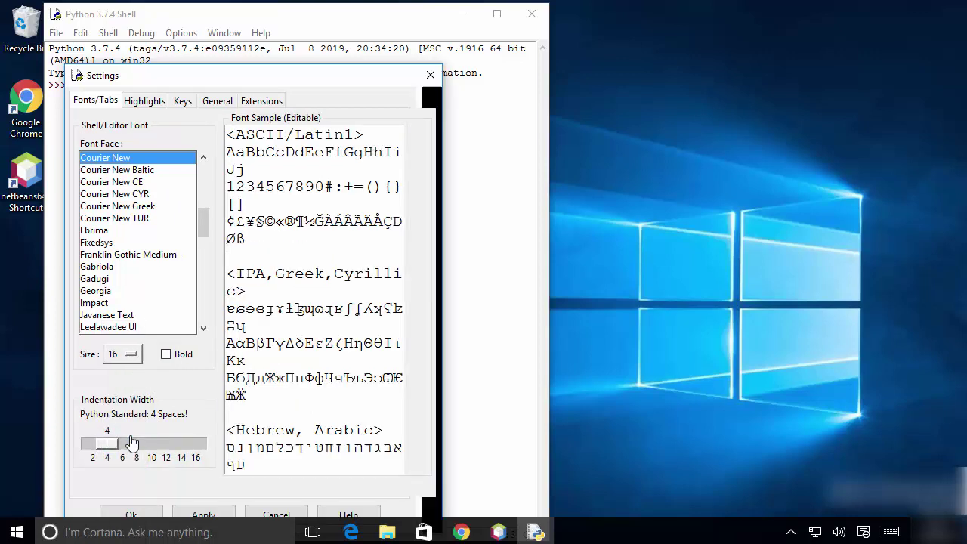
click(216, 515)
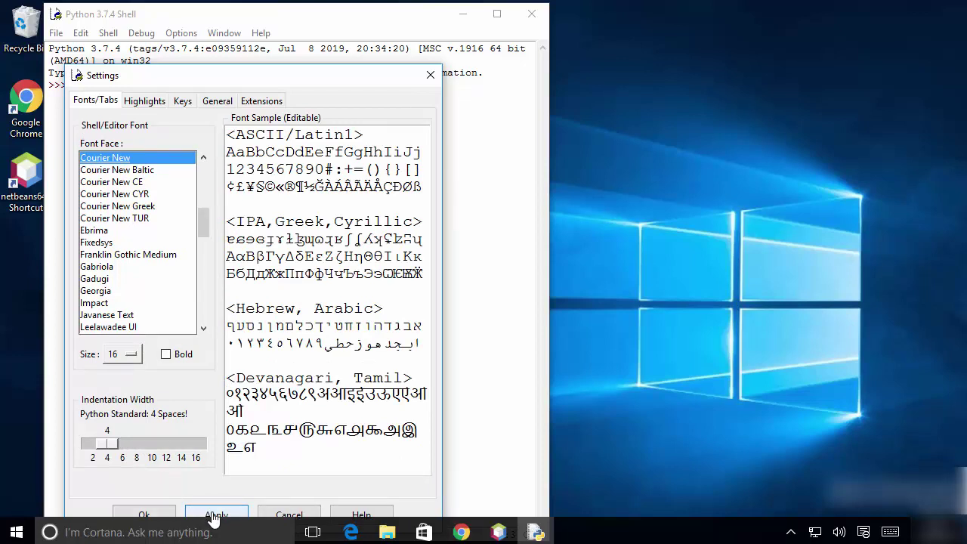
click(147, 515)
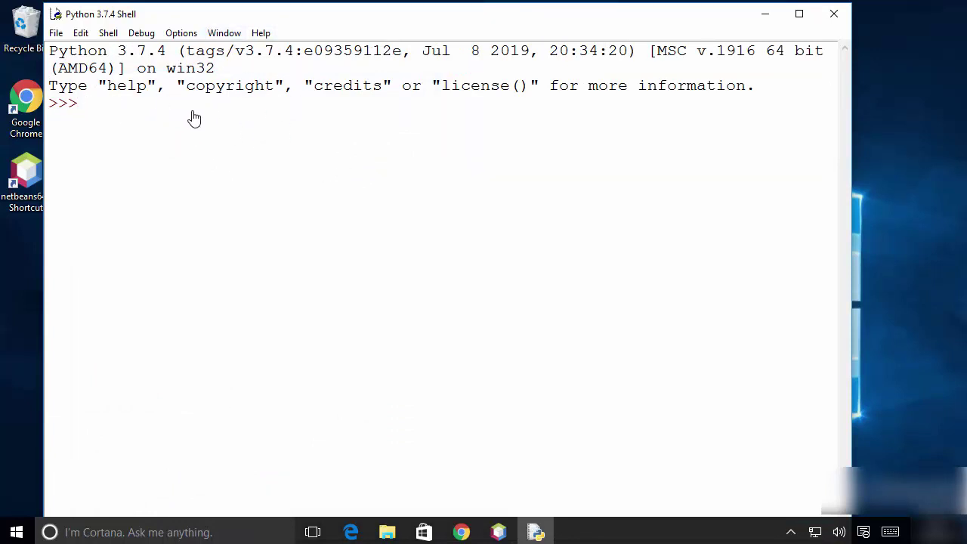
Run print("Hello World") in the IDLE shell and close the shell window.
text(prin)
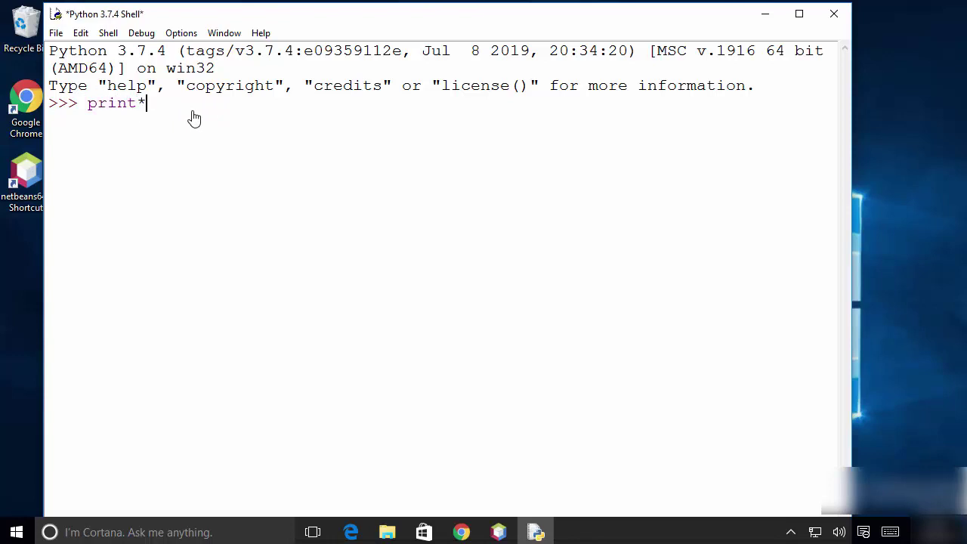
text(t(""))
text(Hello )
text(World)
key(Return)
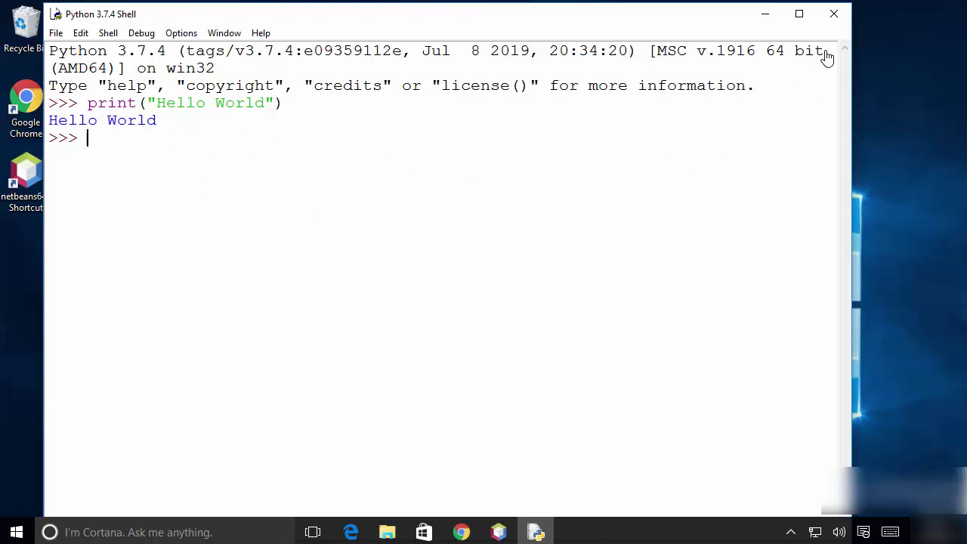
click(833, 13)
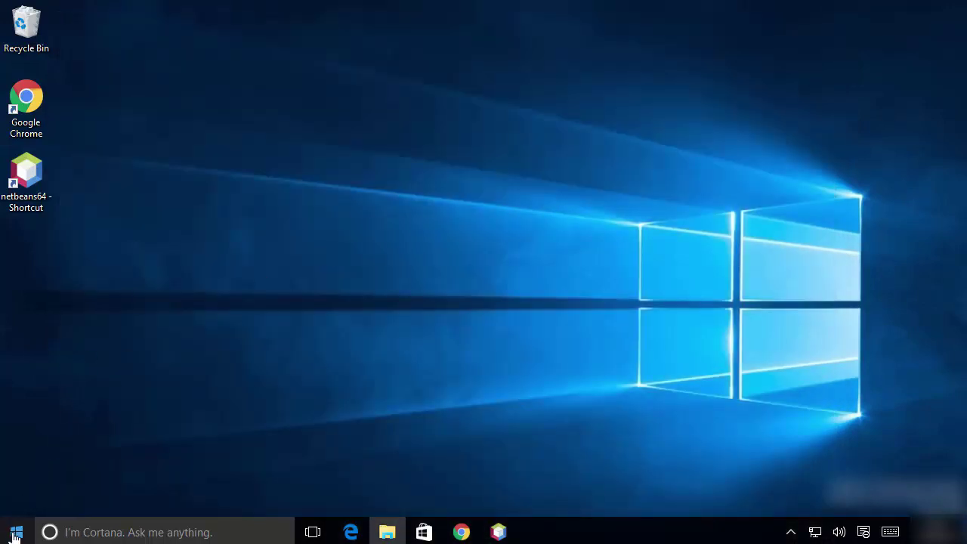
Launch the Python 3.7 (64-bit) console from the recently added entries in the full app list.
click(15, 533)
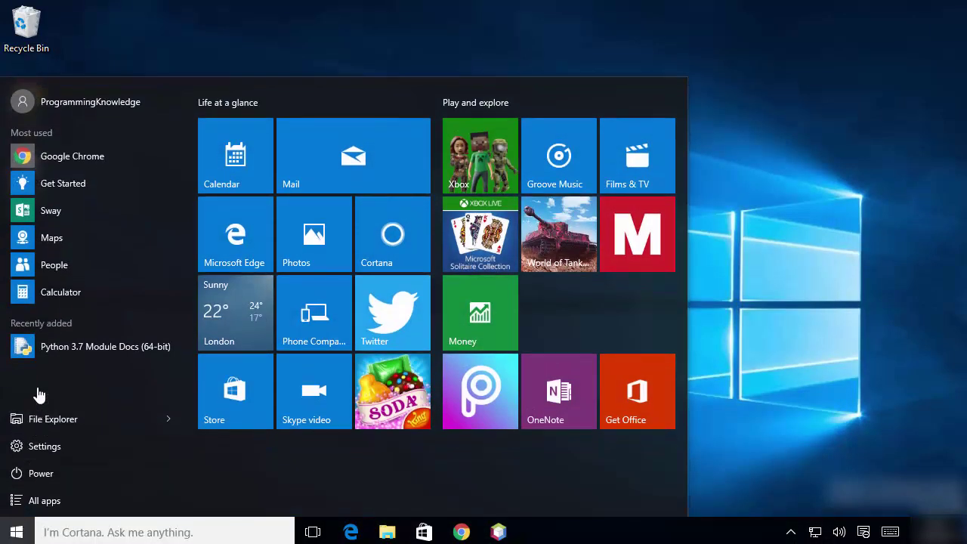
click(44, 500)
click(53, 203)
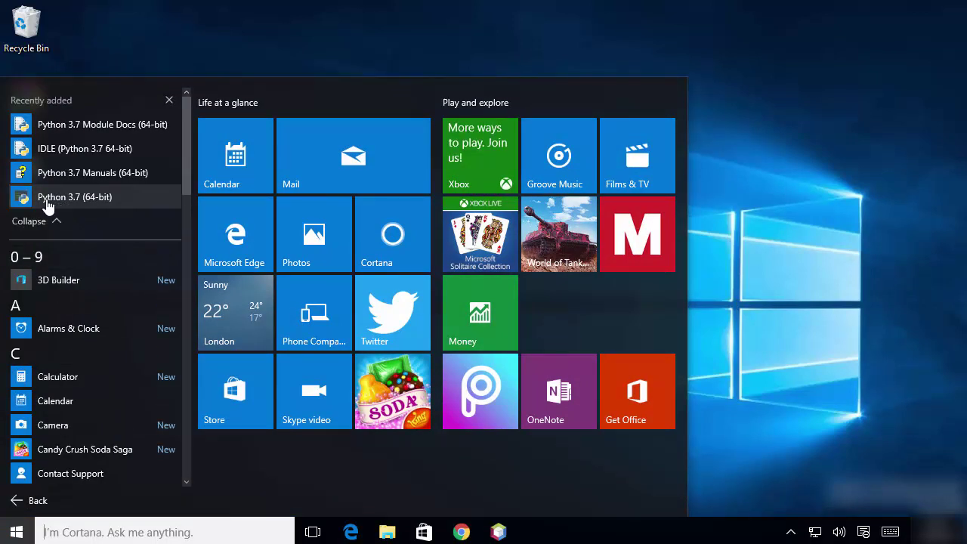
click(86, 202)
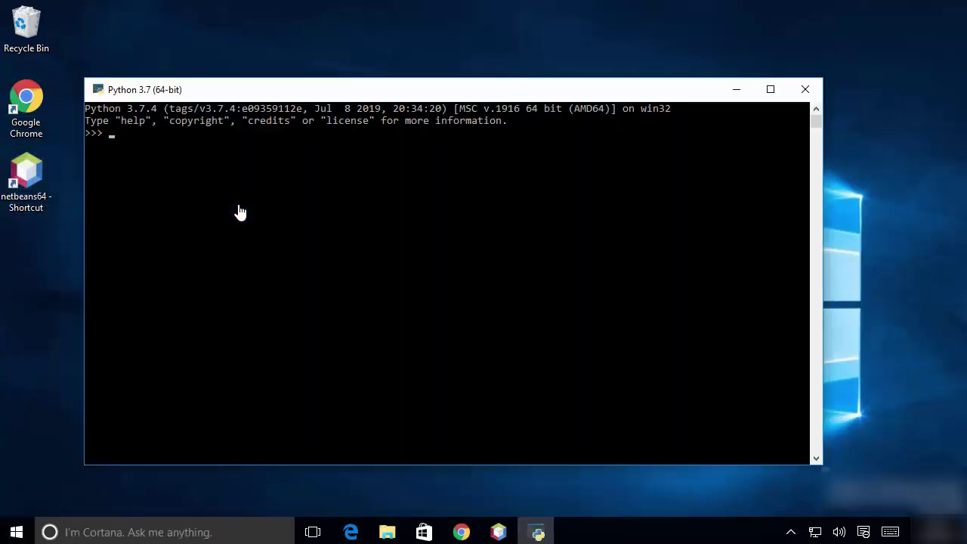
Run print("Hello World") in the Python 3.7 console and close the console window.
click(240, 206)
text(print()
text("Hello World")
key(Return)
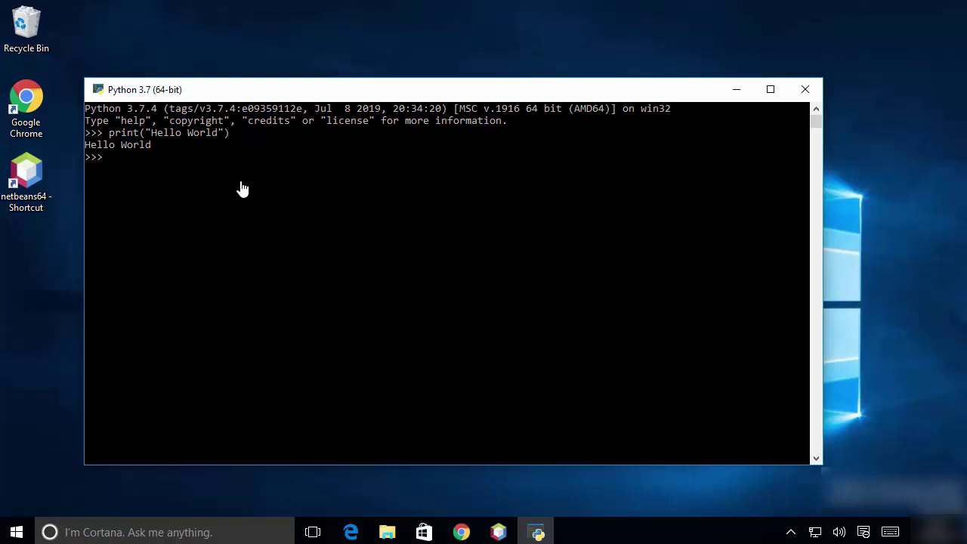
click(807, 94)
Open a non-administrator Command Prompt and start the interpreter with the python command.
right_click(18, 532)
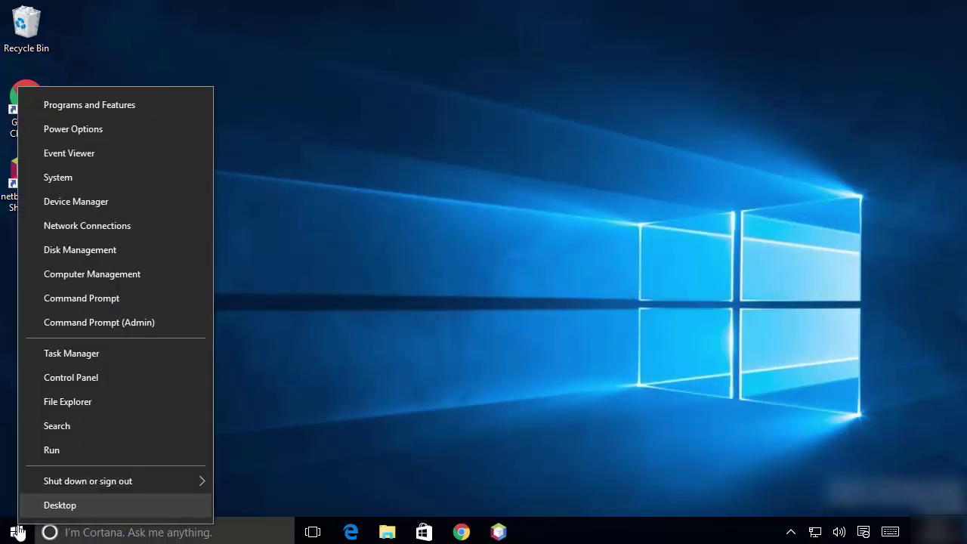
click(293, 374)
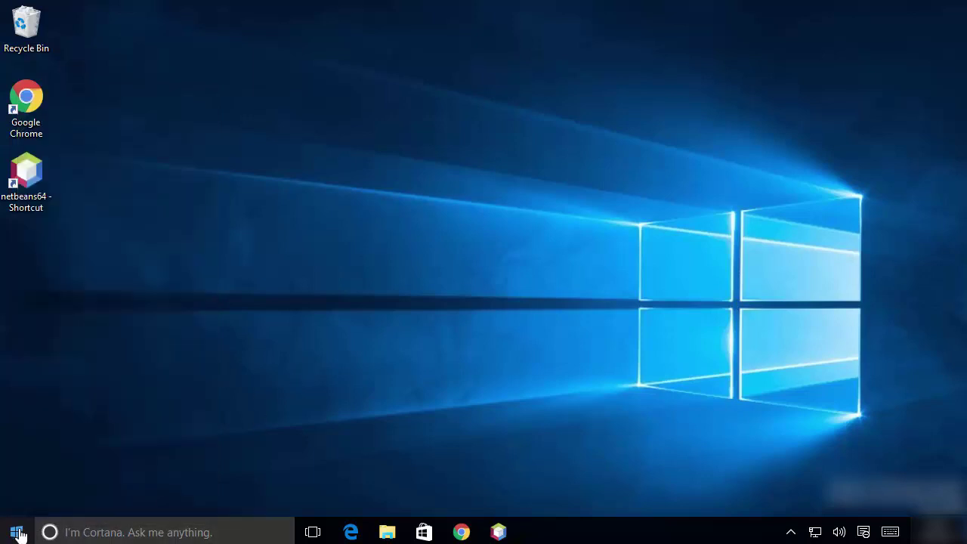
right_click(19, 532)
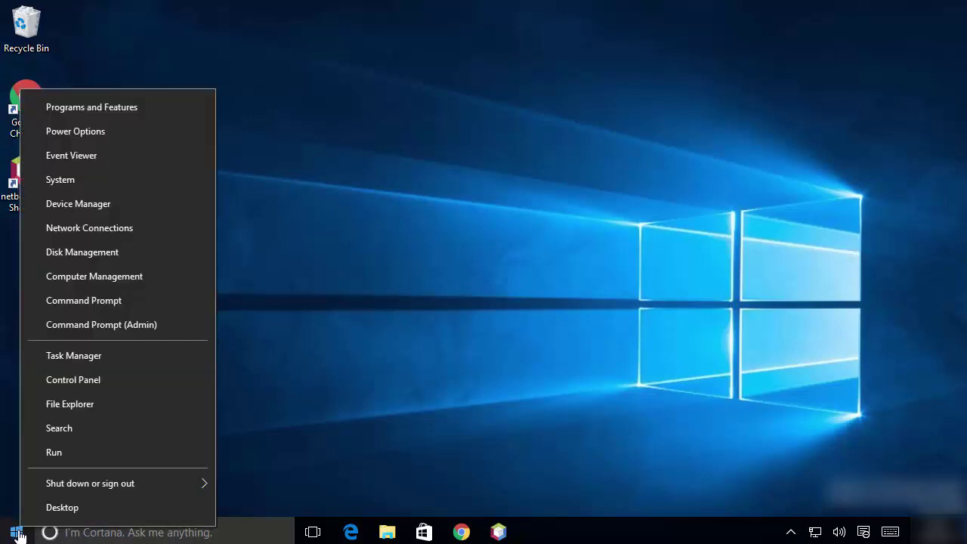
click(73, 302)
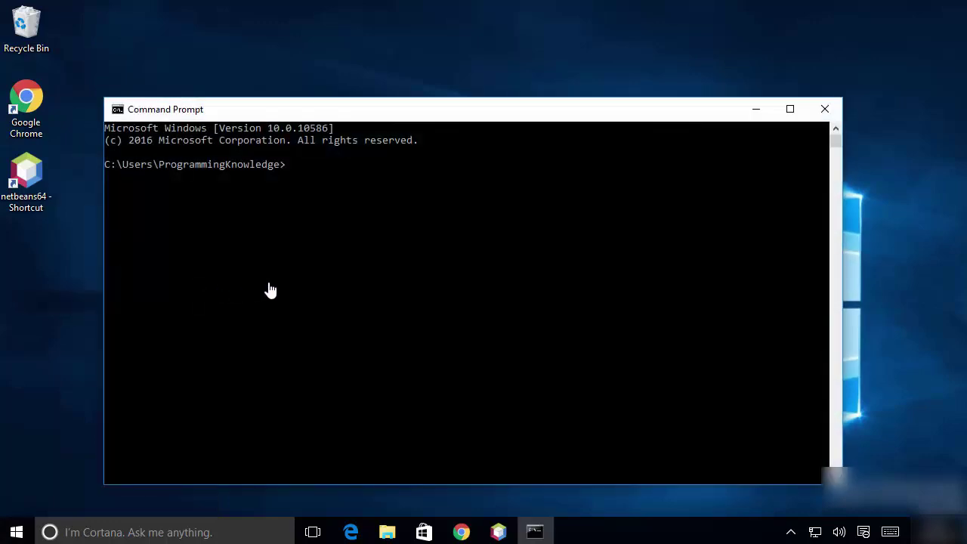
click(288, 286)
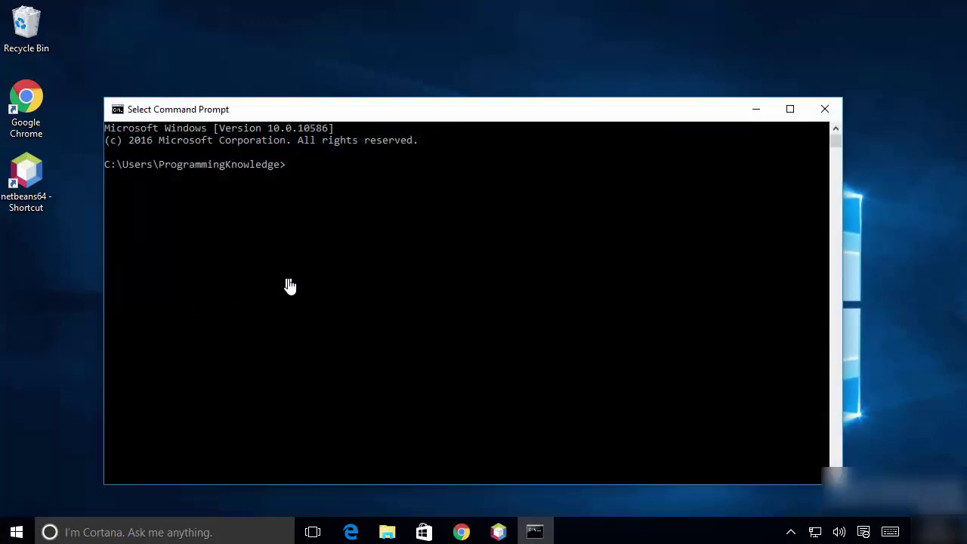
text(python)
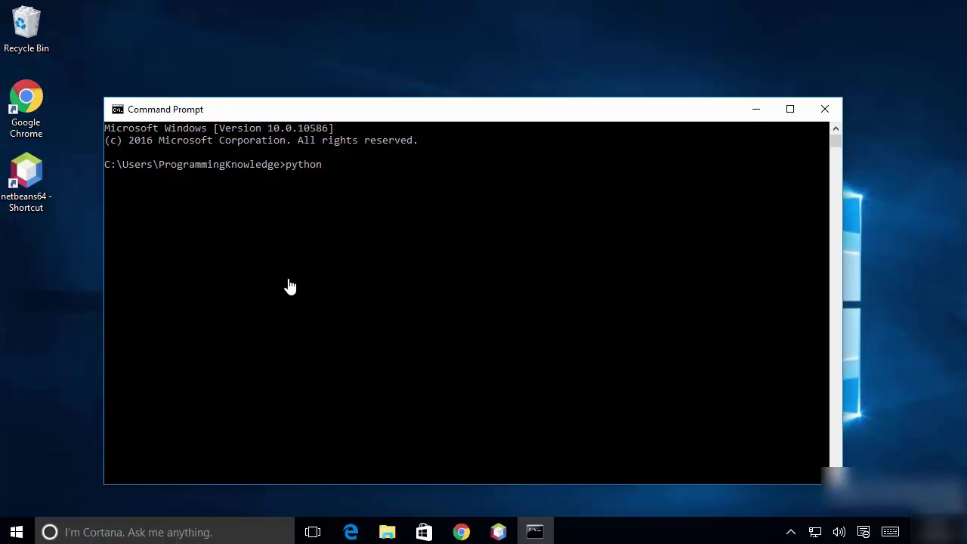
key(Return)
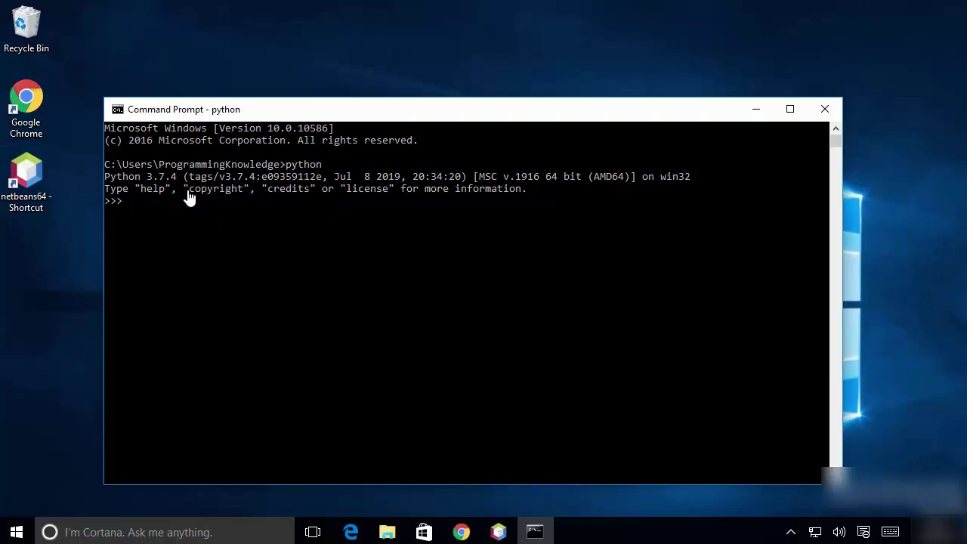
Run print("Hello World") in the Python interpreter inside Command Prompt.
click(169, 225)
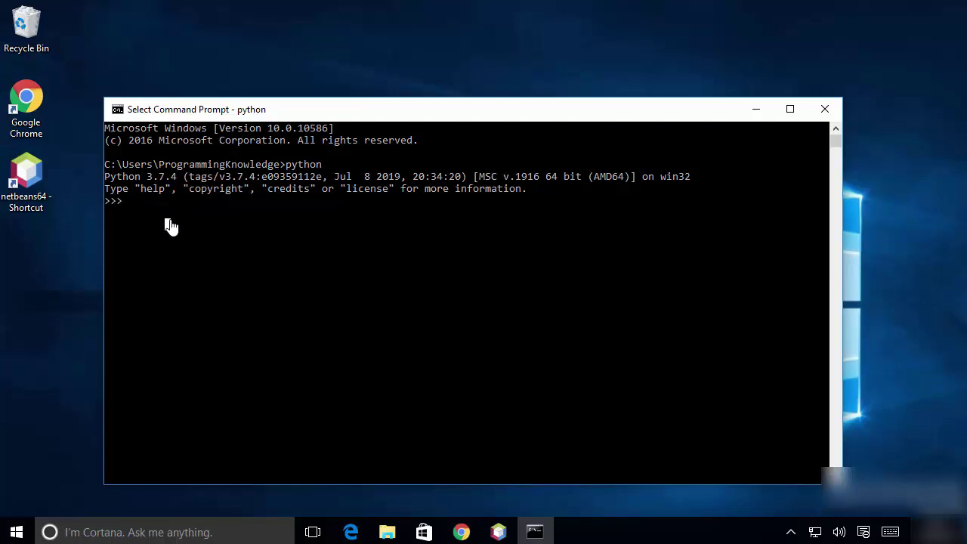
text(print()
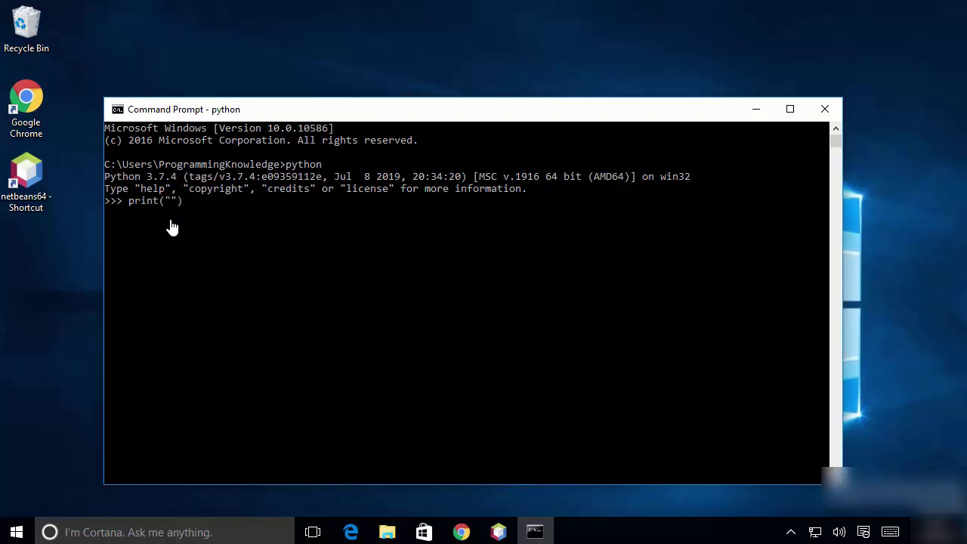
text(Hello World)
key(Return)
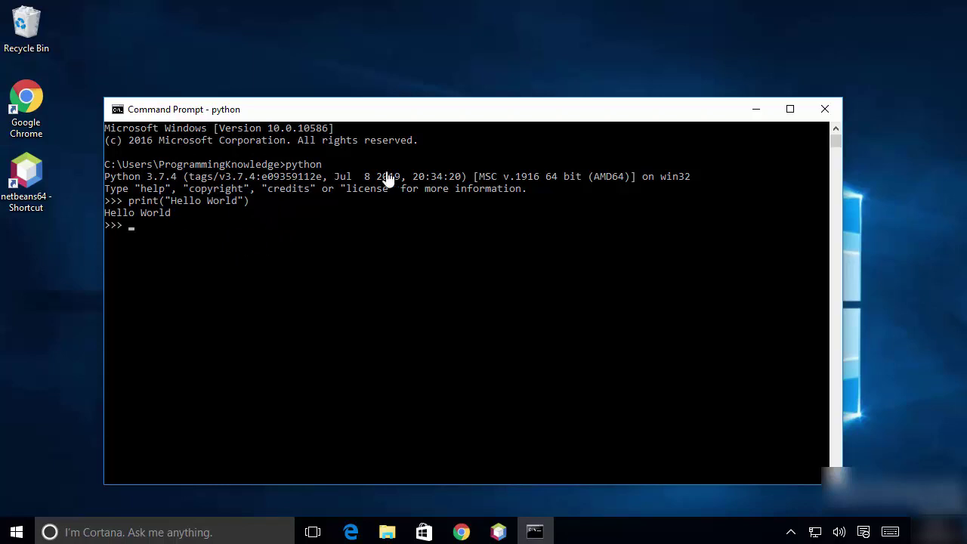
Exit the Python interpreter, trying quit first and following it with quit().
click(514, 274)
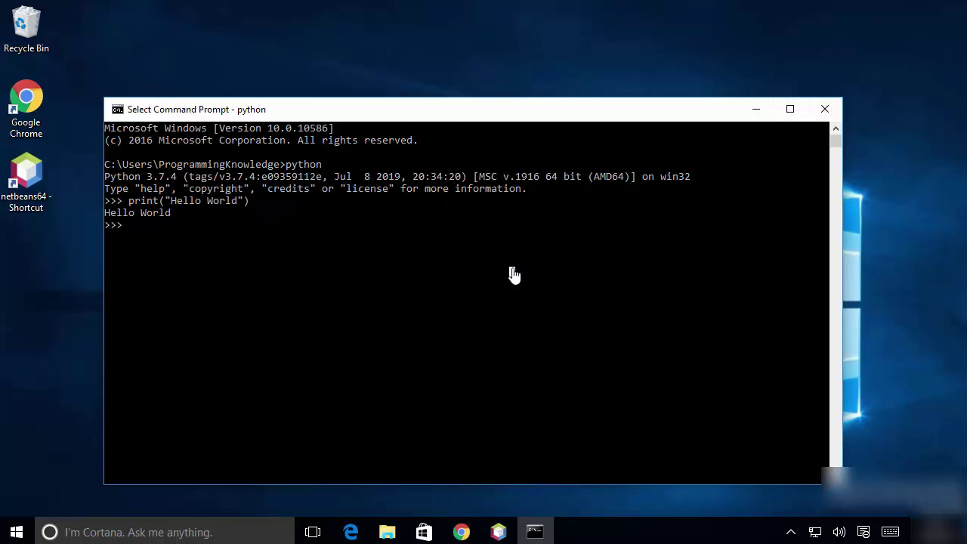
right_click(513, 274)
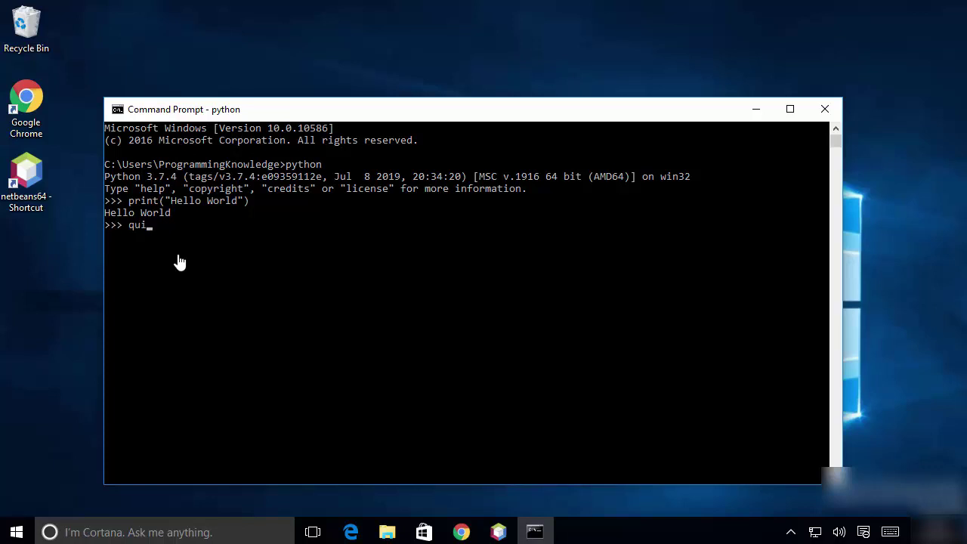
key(Return)
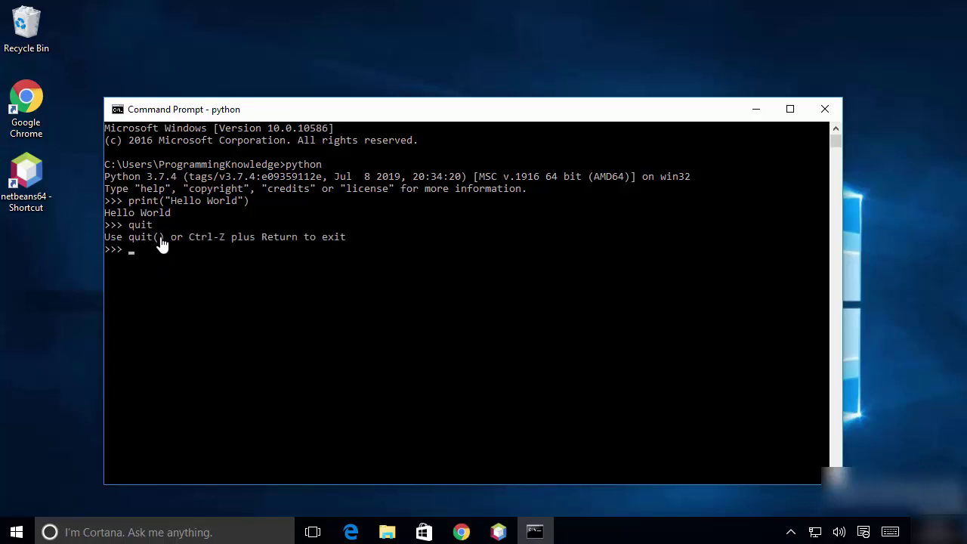
click(161, 252)
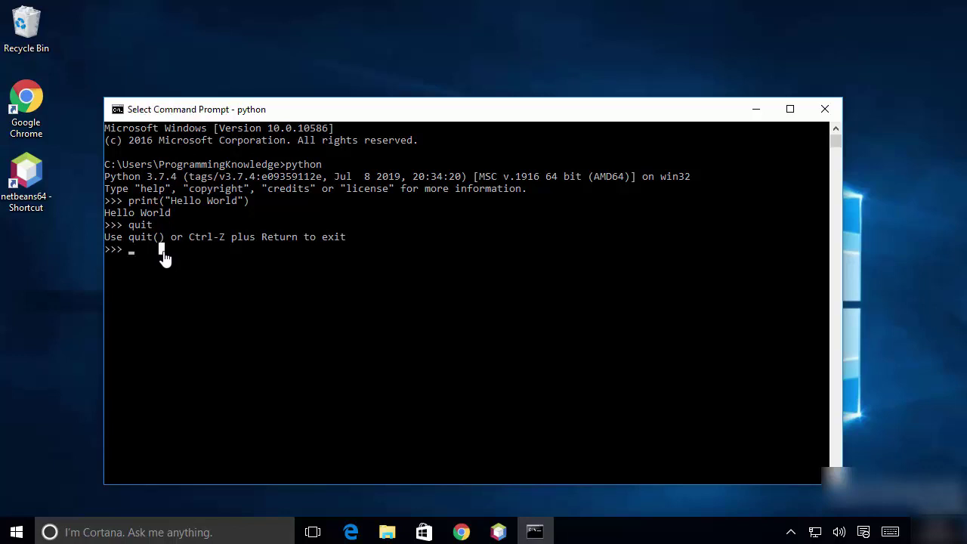
text(quit()
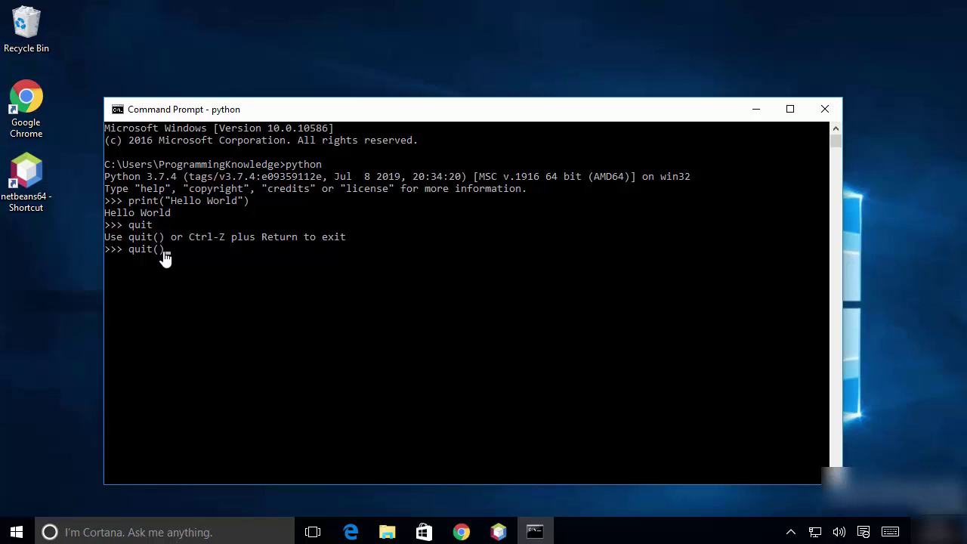
key(Return)
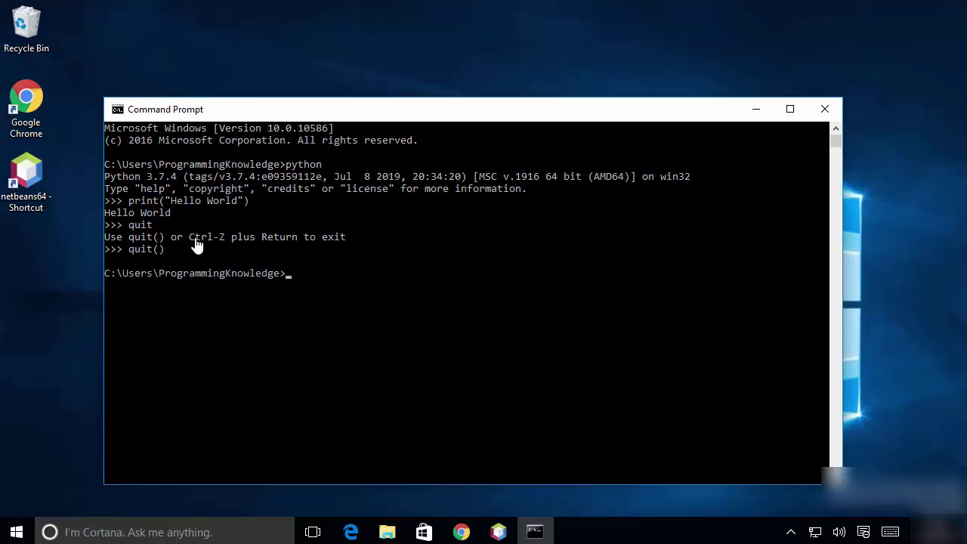
drag(189, 238, 221, 240)
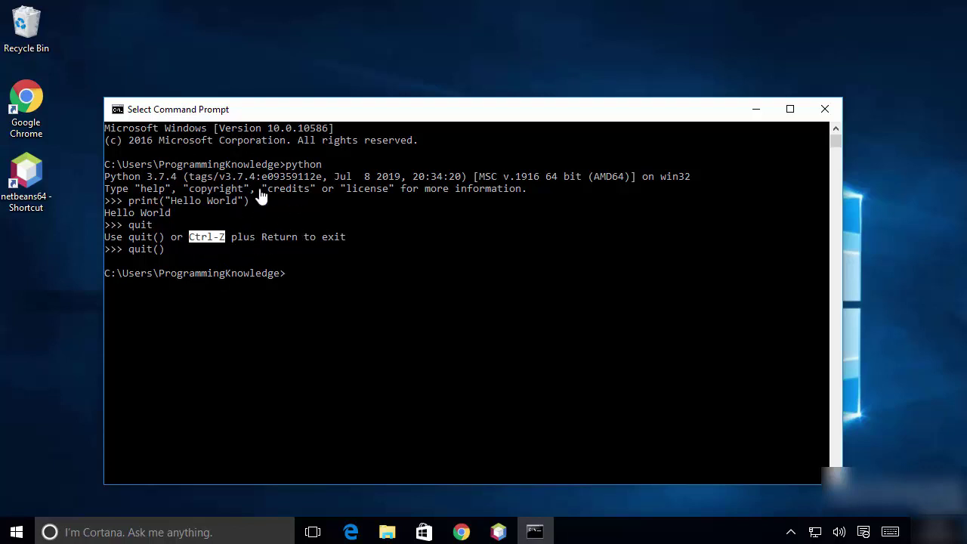
Check the installed pip version by running pip --version, and close Command Prompt.
click(301, 276)
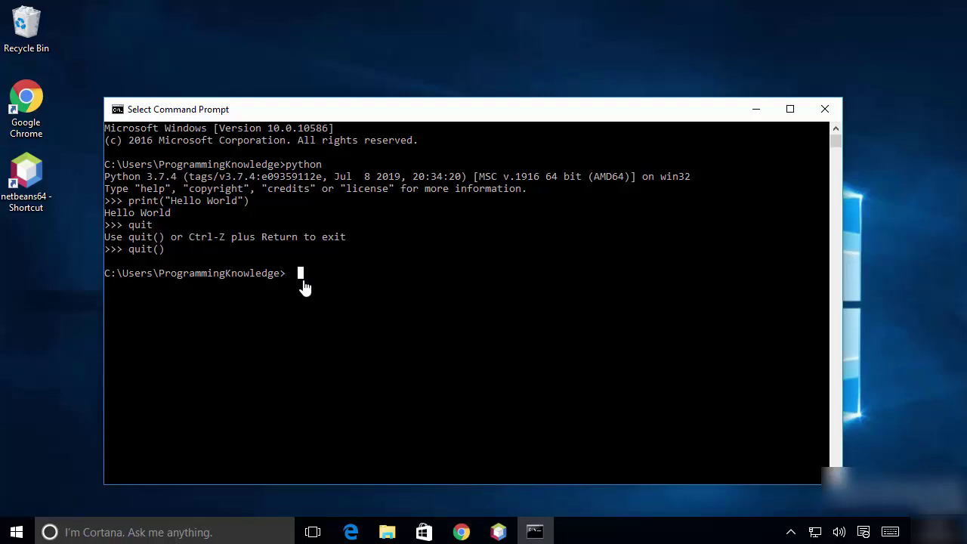
text(pip)
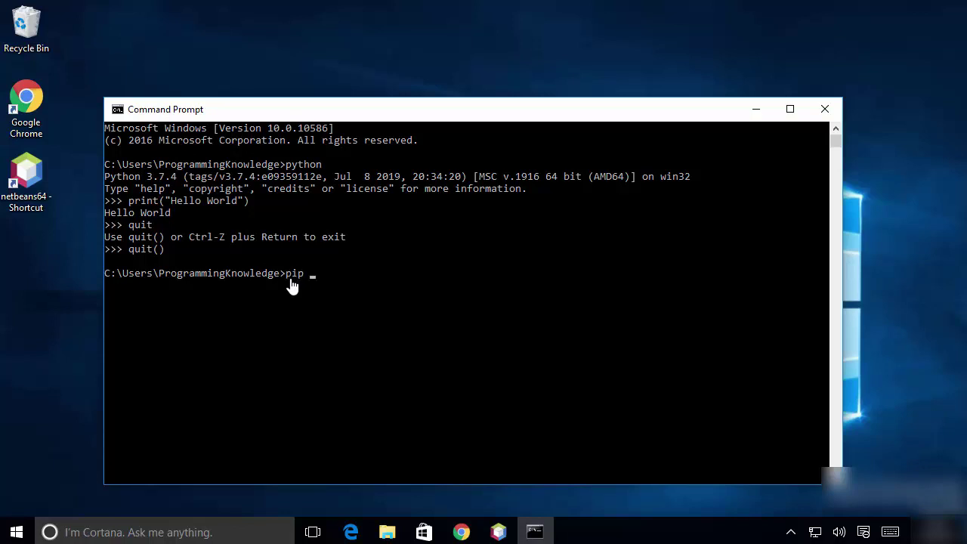
text(--version)
key(Return)
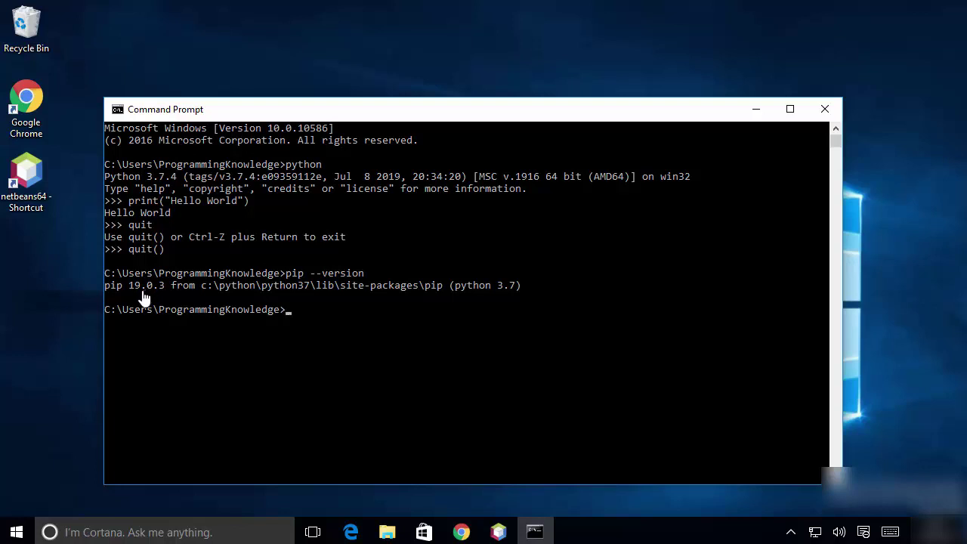
click(240, 334)
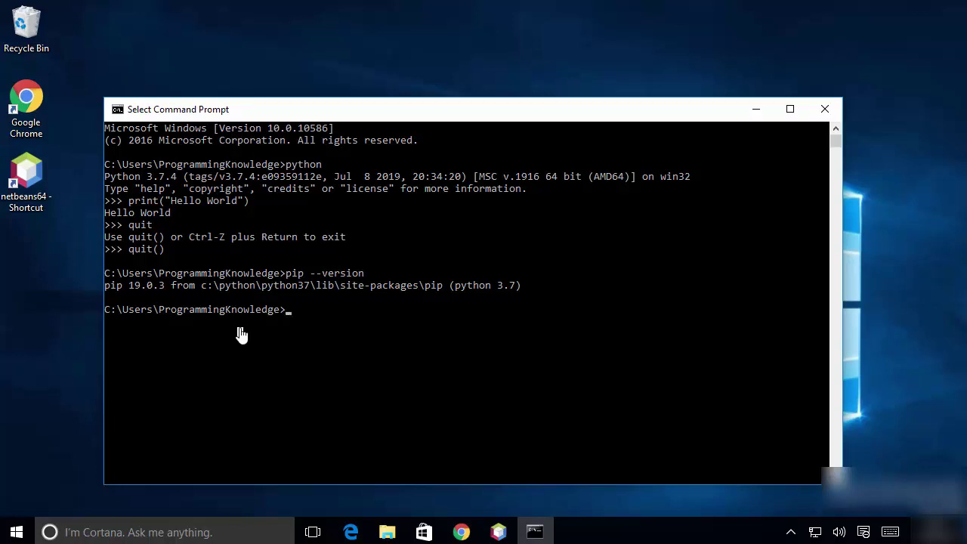
click(823, 112)
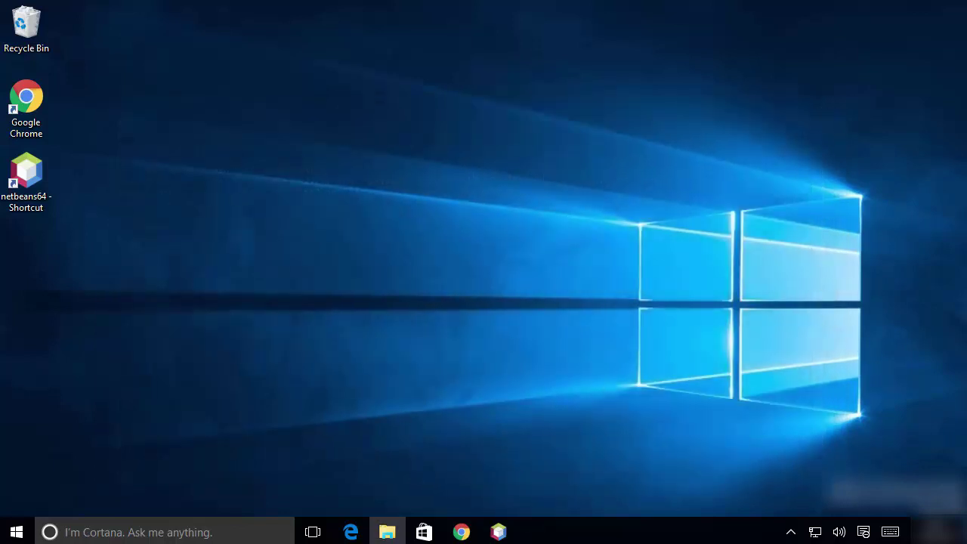